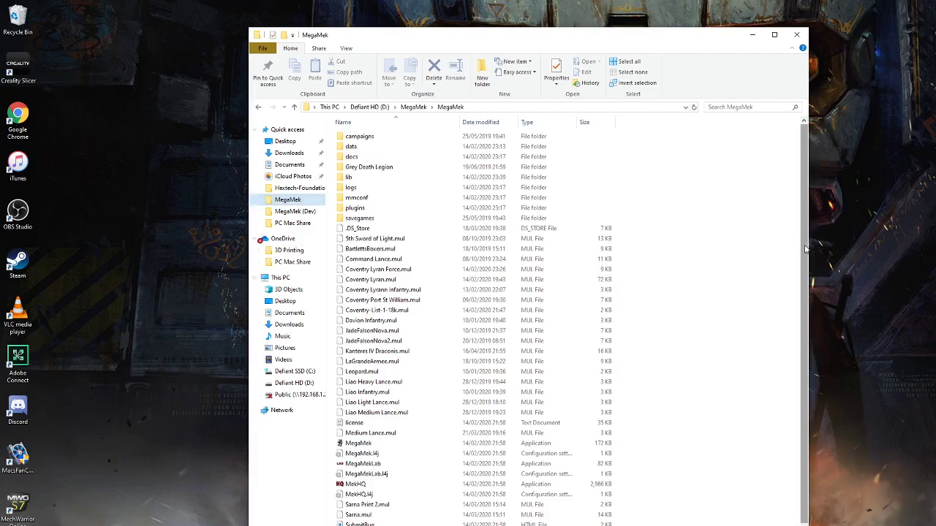
Launch MegaMek and replace the player name with 'Liao Medium Lance' in the Start Game dialog
drag(803, 252, 799, 299)
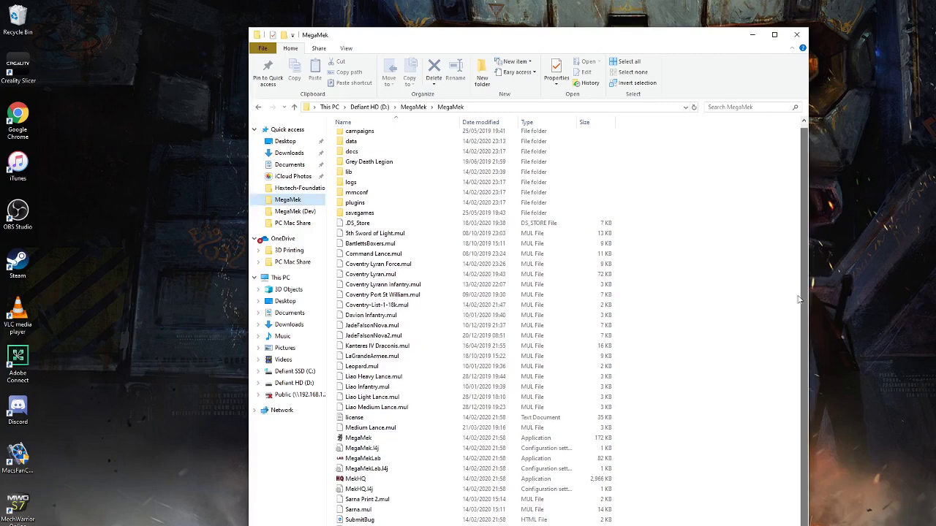
double_click(371, 440)
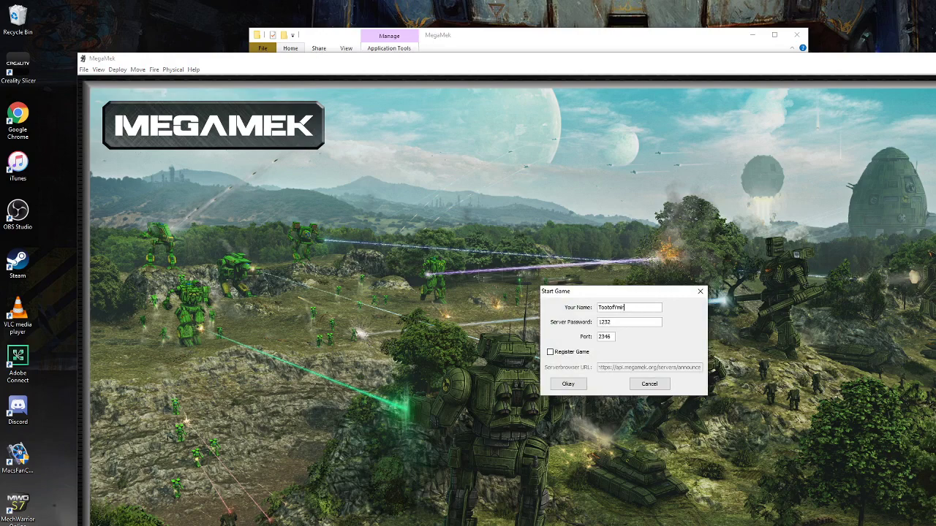
drag(584, 296, 571, 279)
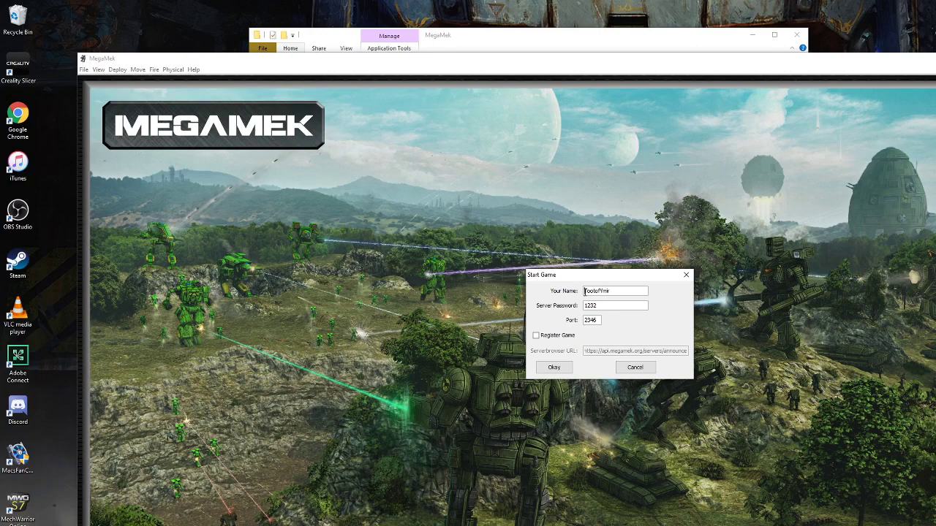
drag(585, 290, 614, 291)
text(Leo Medium Lance)
Start the hosted game, then open the unit chooser with a widened table showing all unit types
click(556, 370)
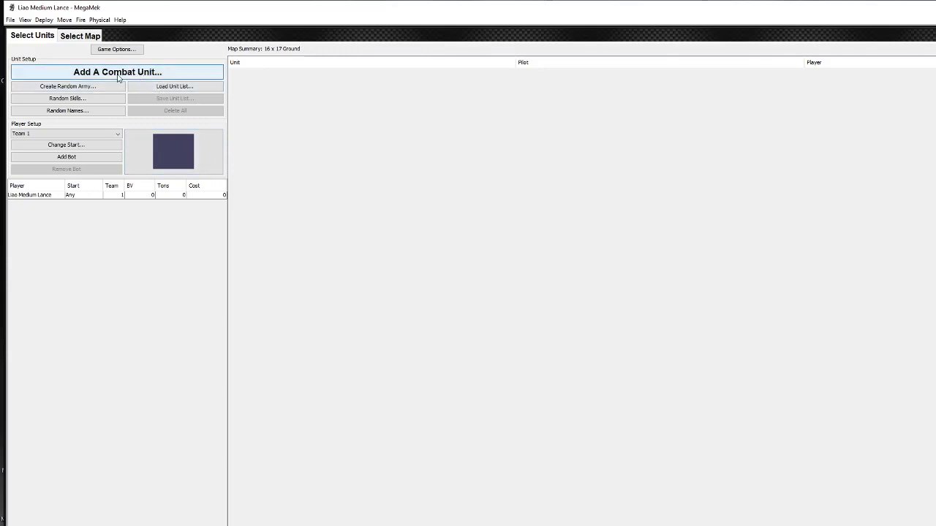
click(154, 73)
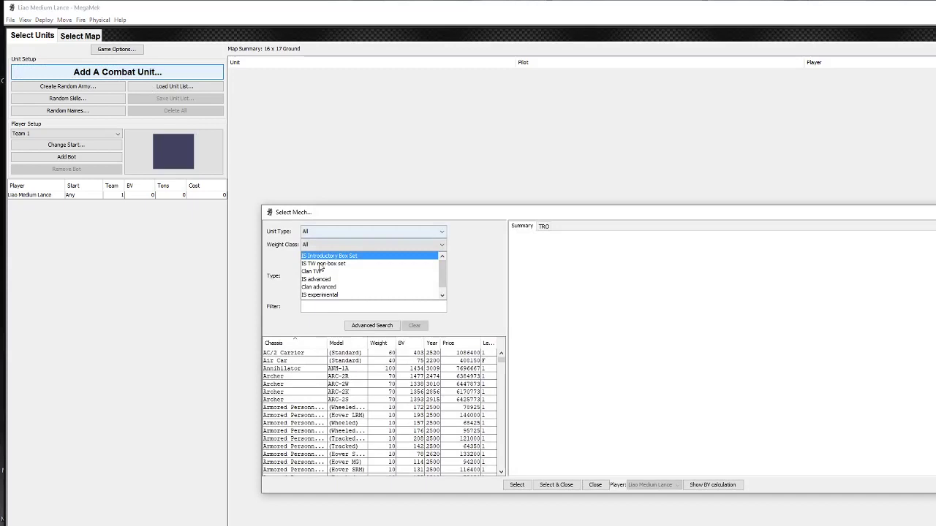
drag(507, 311, 602, 318)
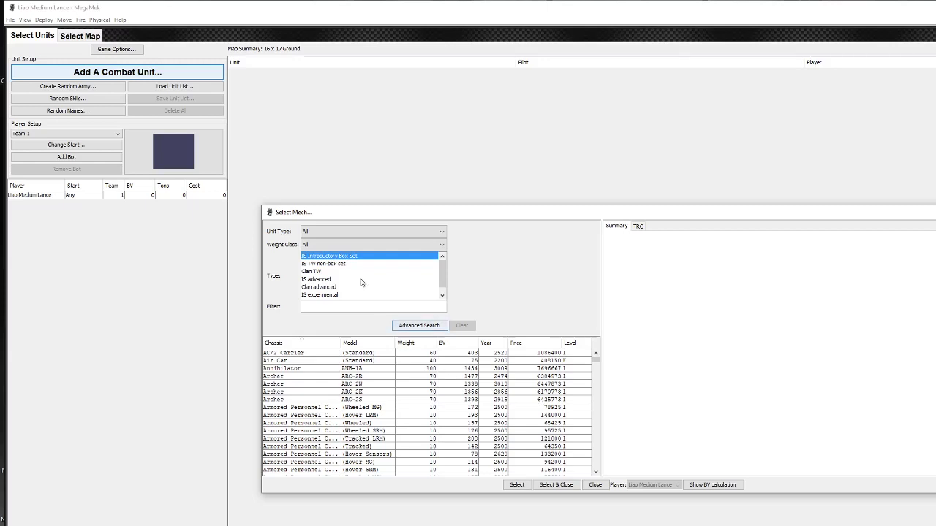
click(322, 234)
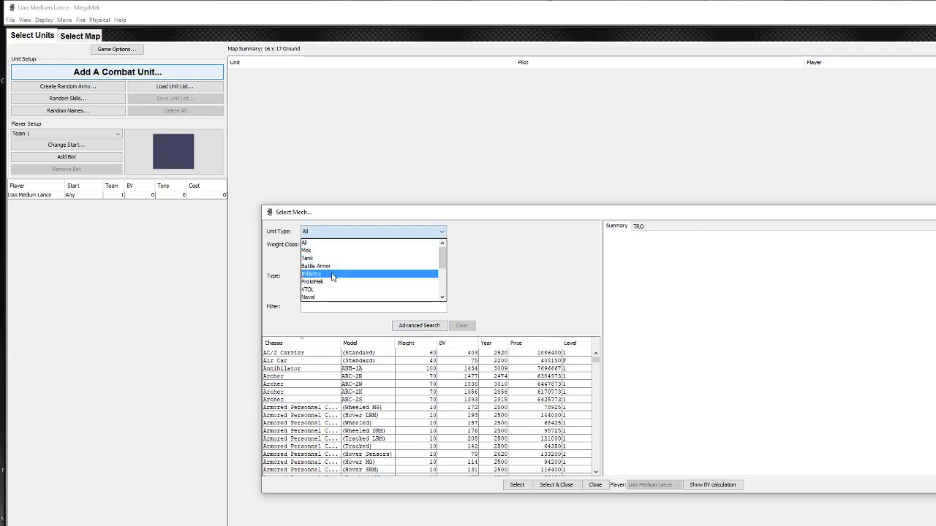
click(338, 234)
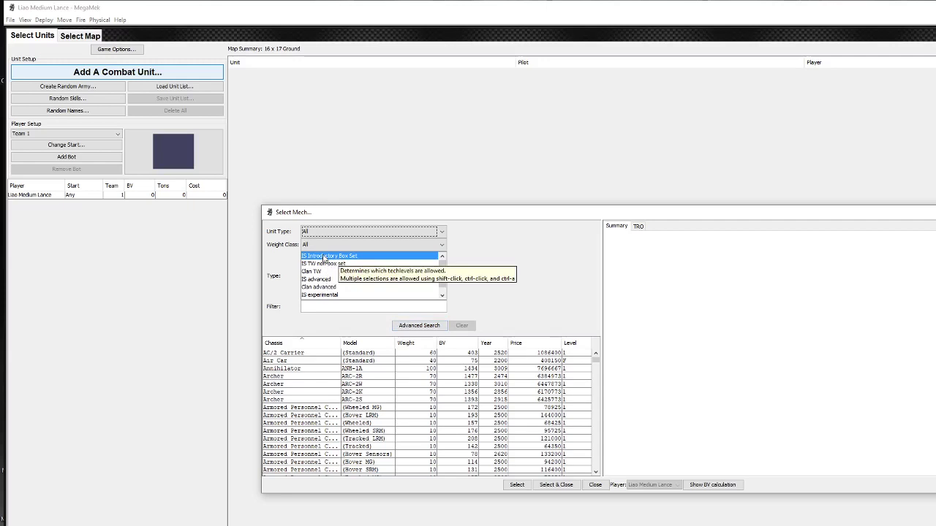
click(323, 256)
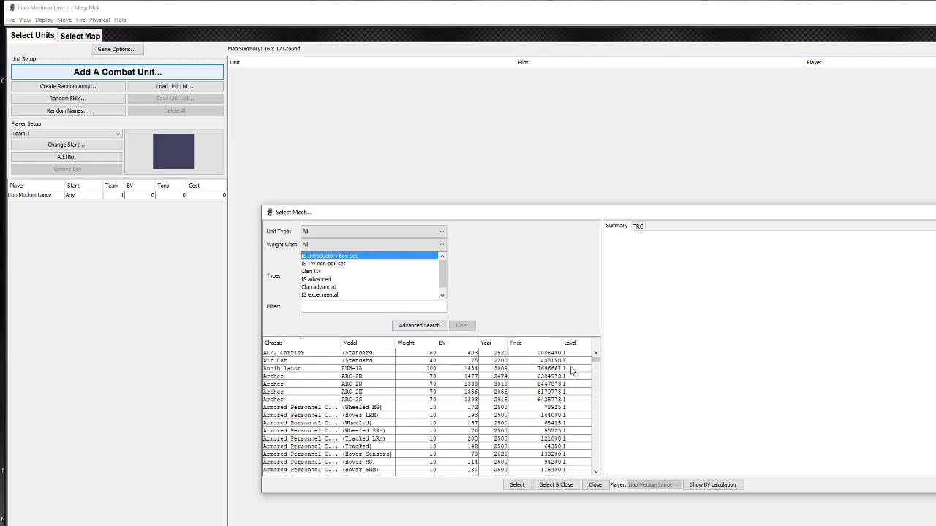
click(316, 266)
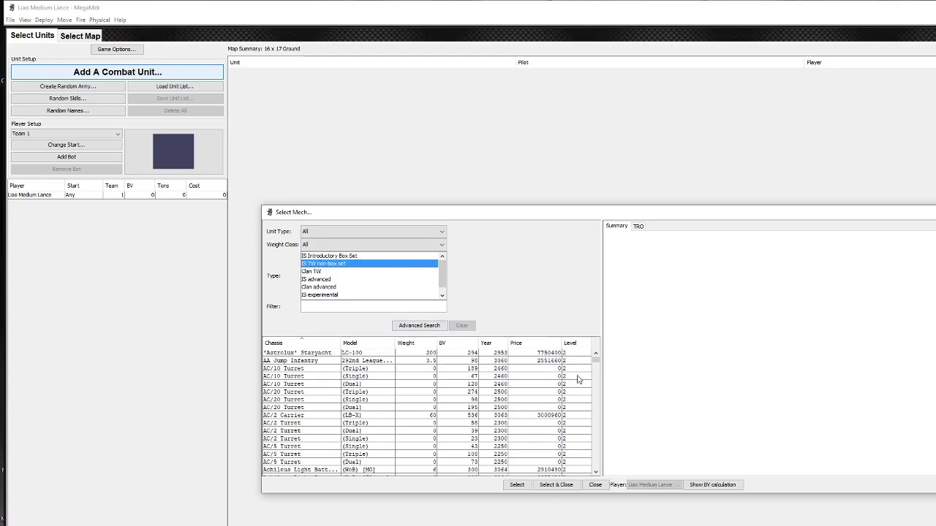
mouse_move(597, 363)
mouse_down()
mouse_move(597, 406)
mouse_move(595, 357)
mouse_up()
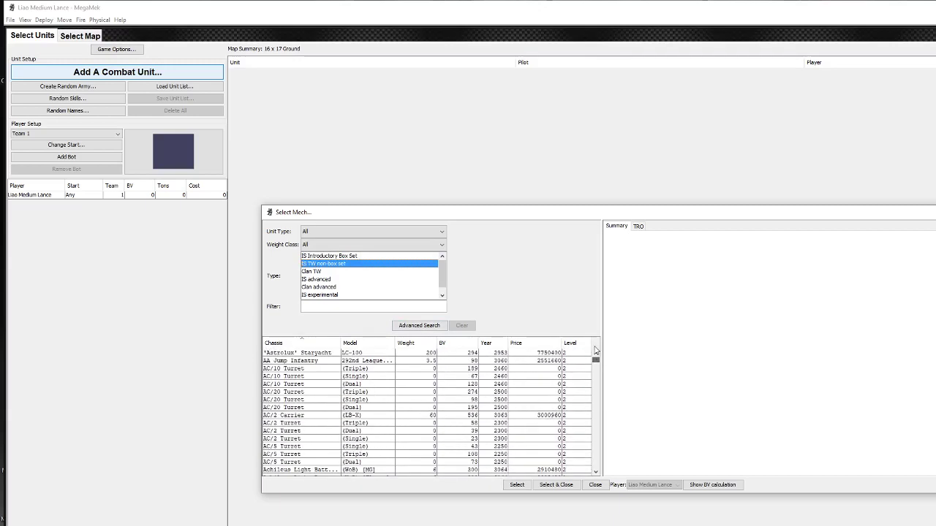
click(329, 279)
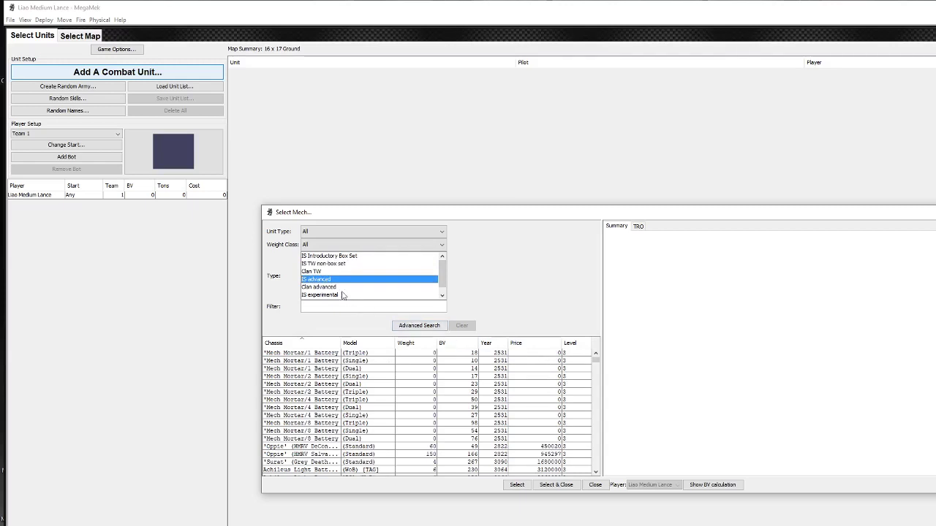
click(312, 271)
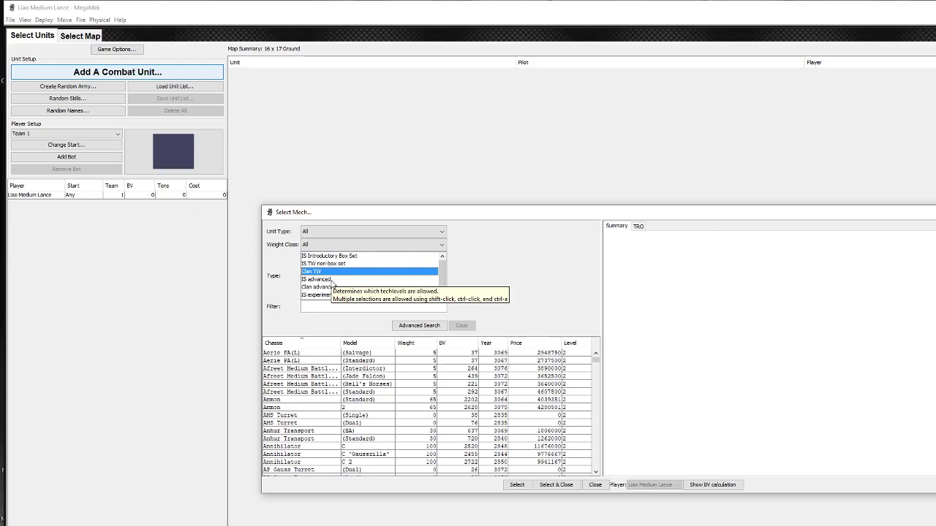
click(323, 257)
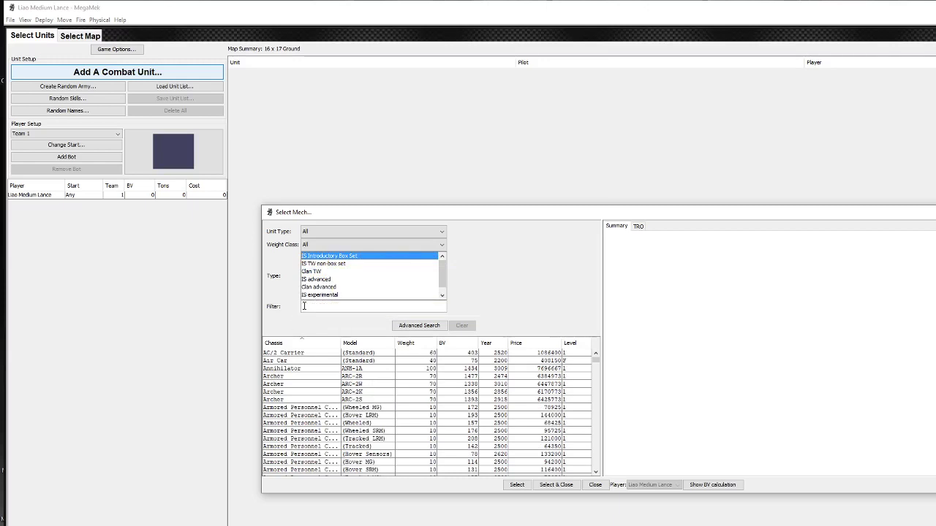
Filter for 'griff', compare GRF-1N with GRF-1S, and add the Griffin GRF-1N (55 tons, 1272 BV)
click(304, 306)
text(griffin)
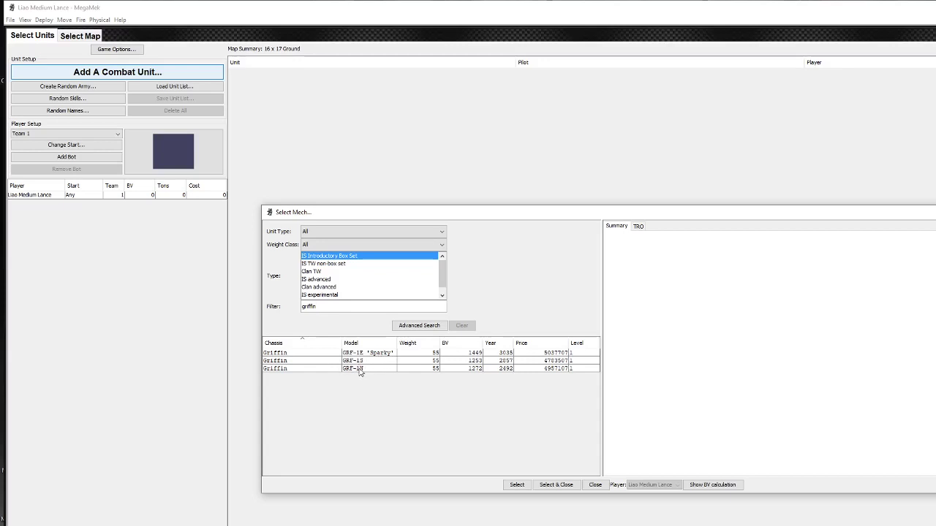
click(359, 372)
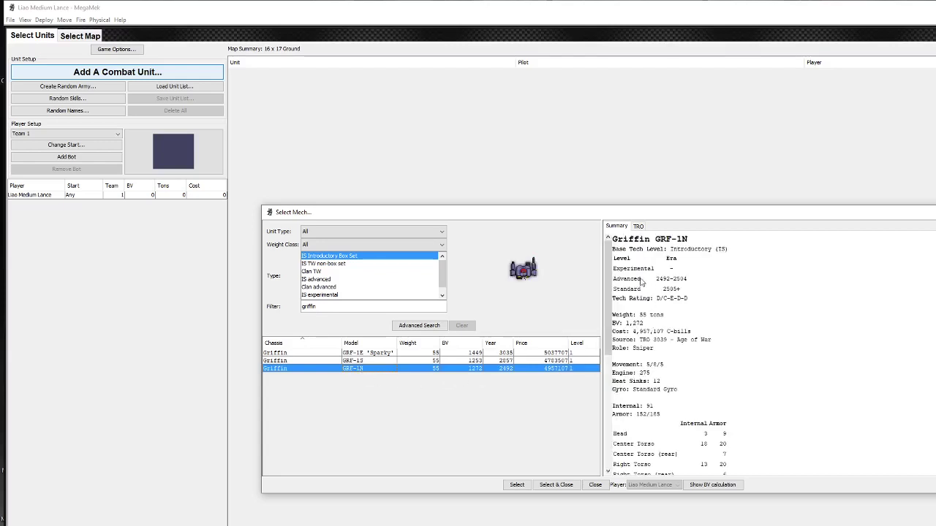
scroll(763, 312, down, 5)
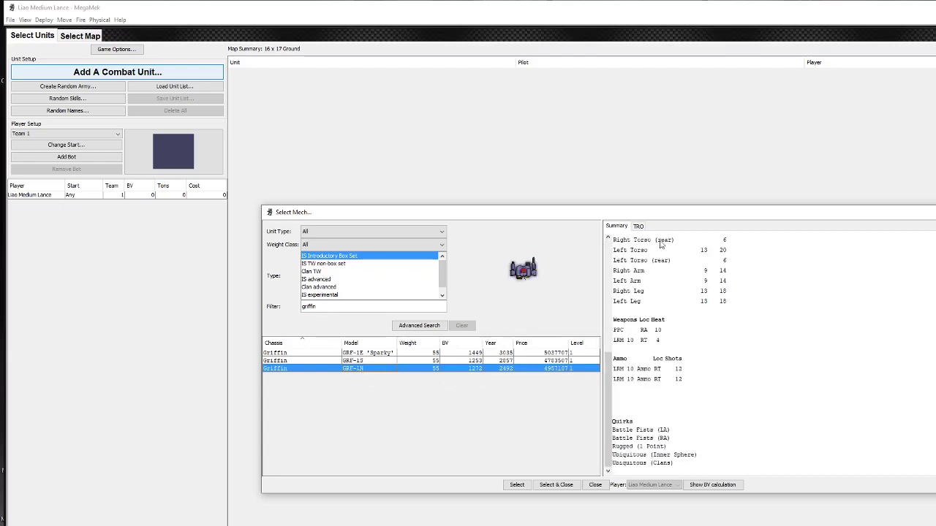
click(638, 228)
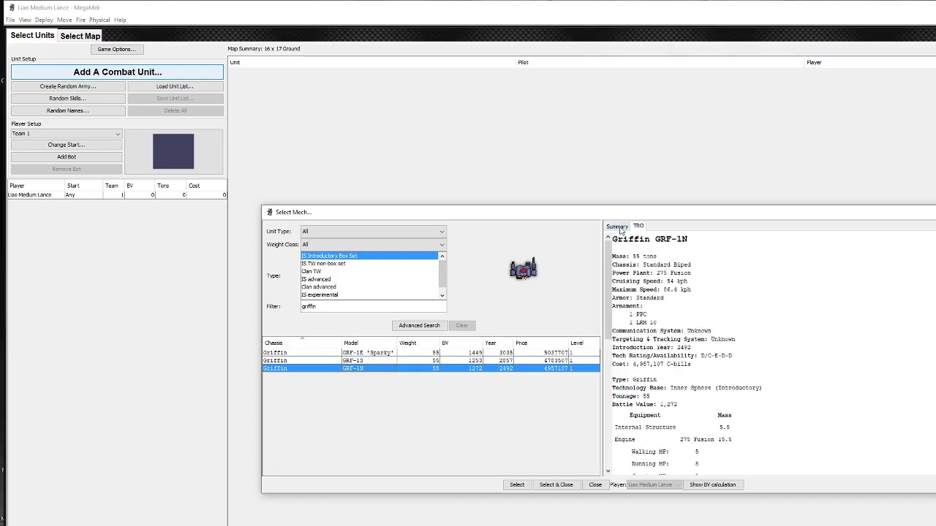
click(621, 228)
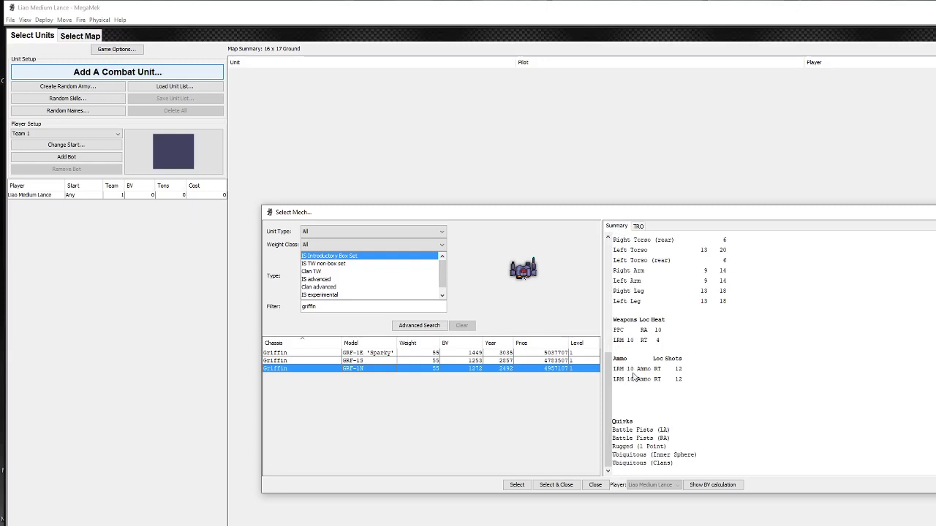
scroll(686, 377, up, 5)
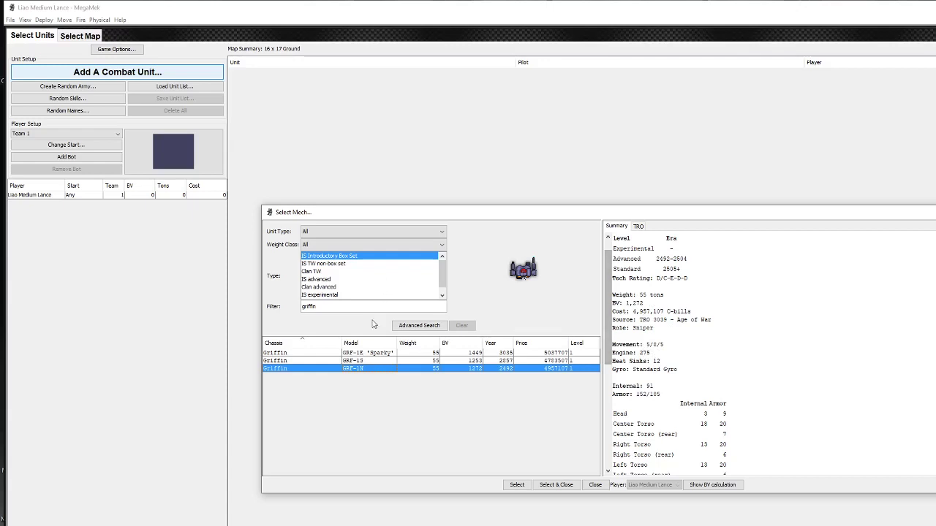
click(368, 361)
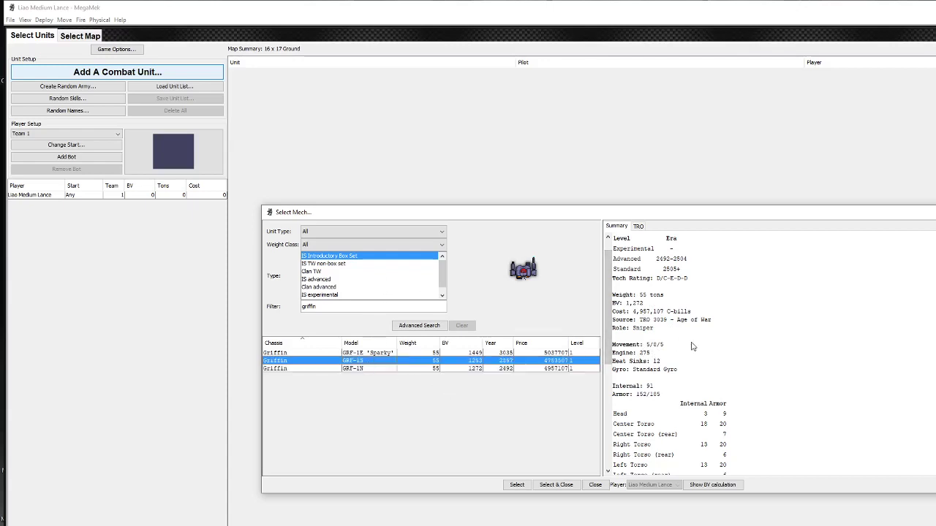
scroll(671, 352, down, 6)
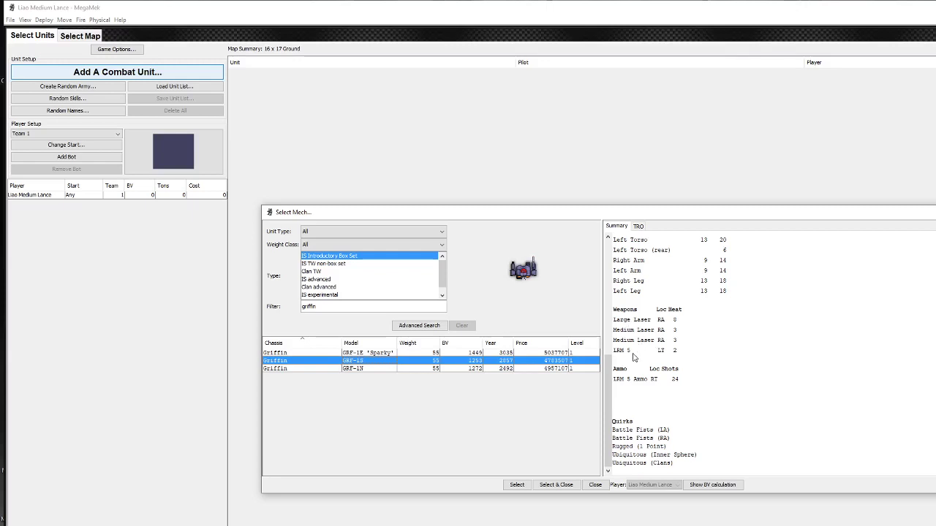
scroll(633, 358, up, 6)
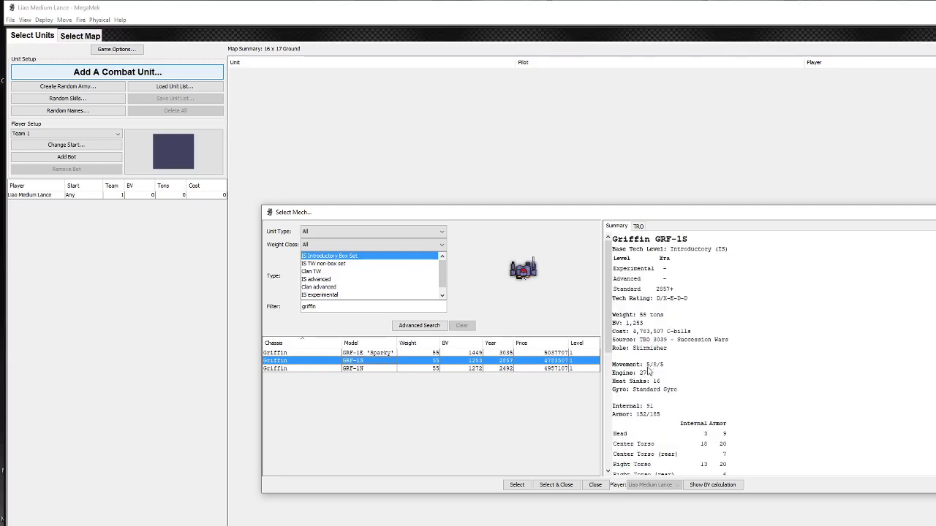
click(358, 368)
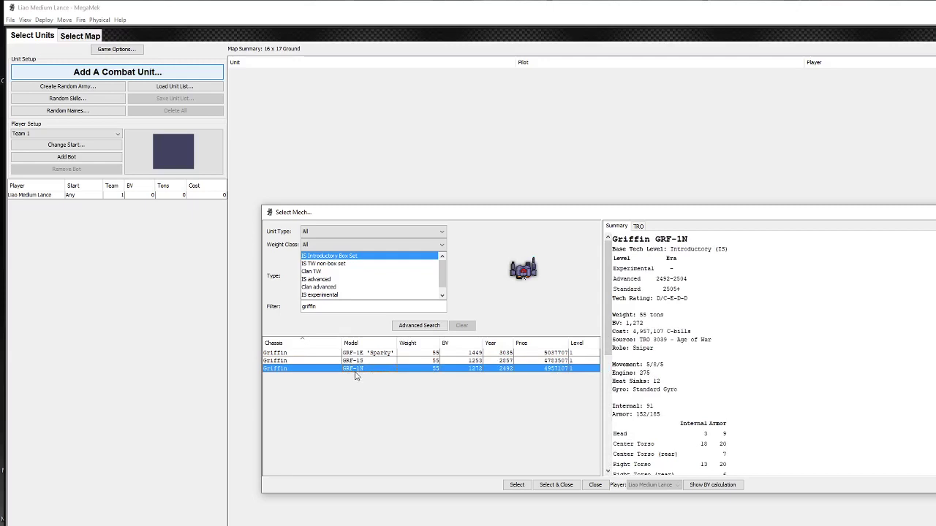
click(515, 485)
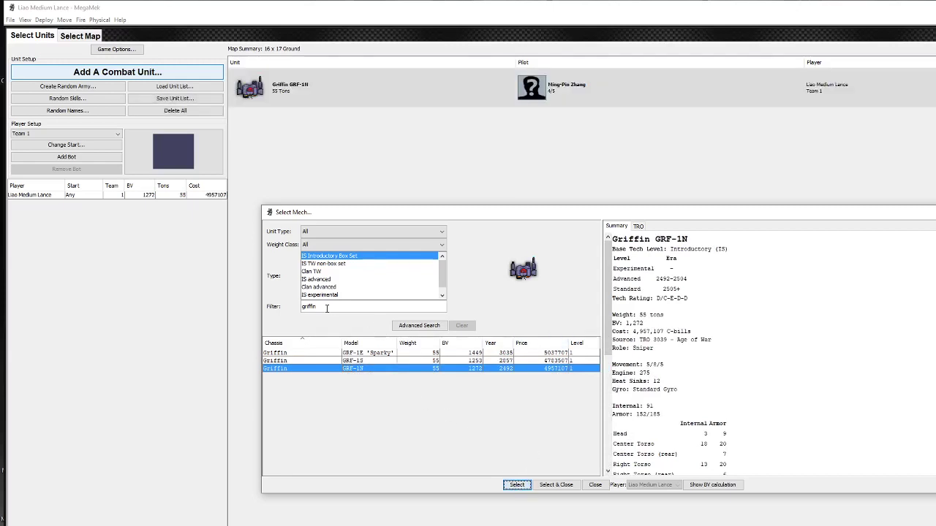
Filter the list for 'shadow' and add the Shadow Hawk SHD-2H to the lance
double_click(298, 308)
text(shadow)
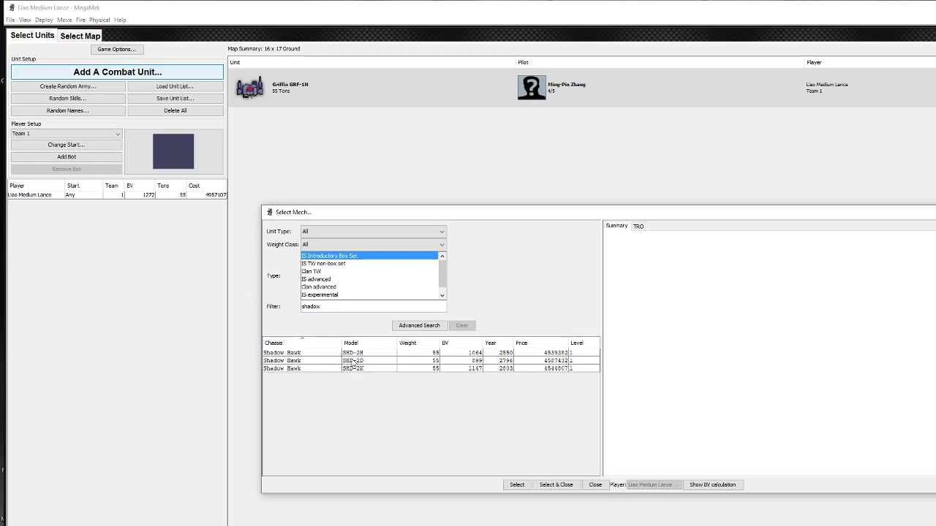
click(347, 353)
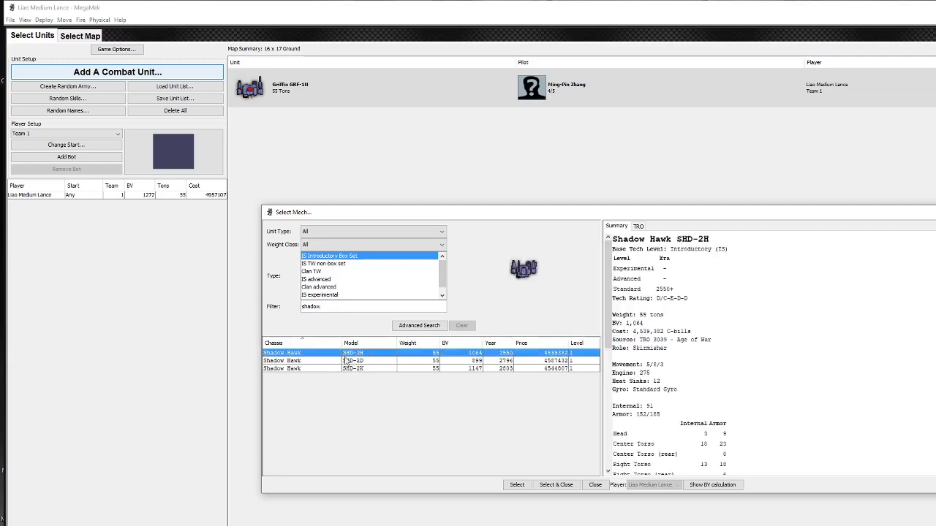
click(516, 485)
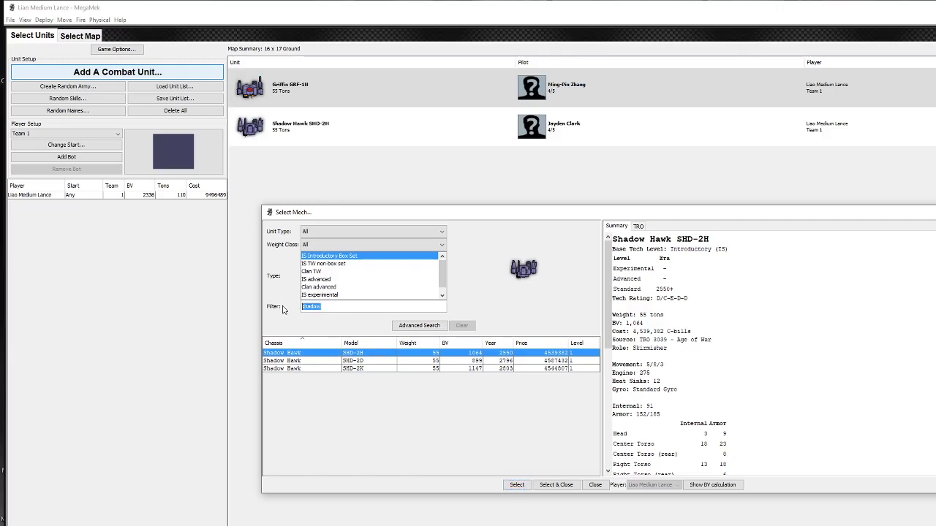
Filter for 'wolve' and add the Wolverine WVR-6K, bringing the lance to 165 tons and 3584 BV
key(BackSpace)
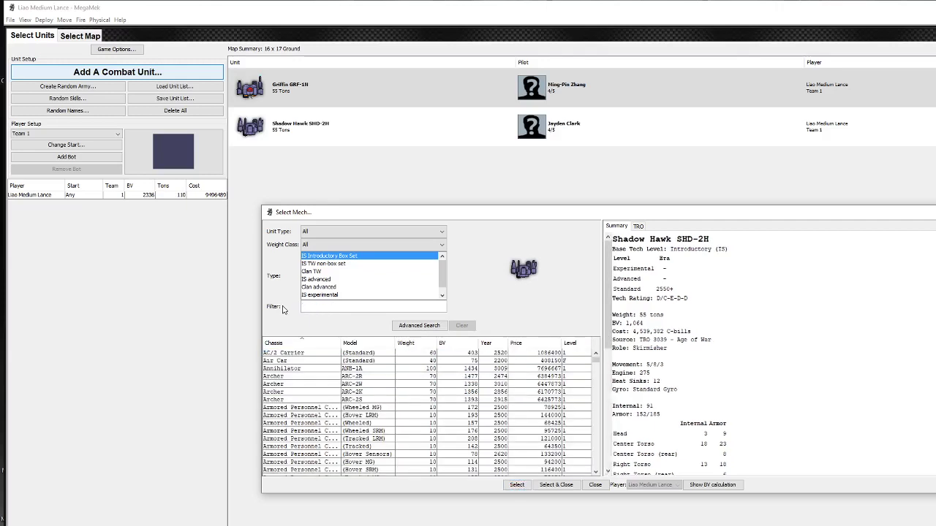
text(wolver)
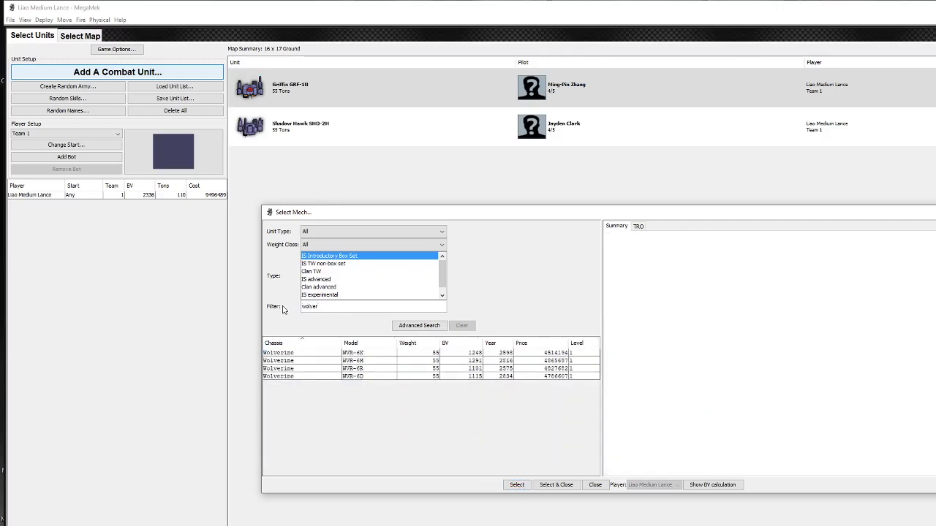
click(359, 354)
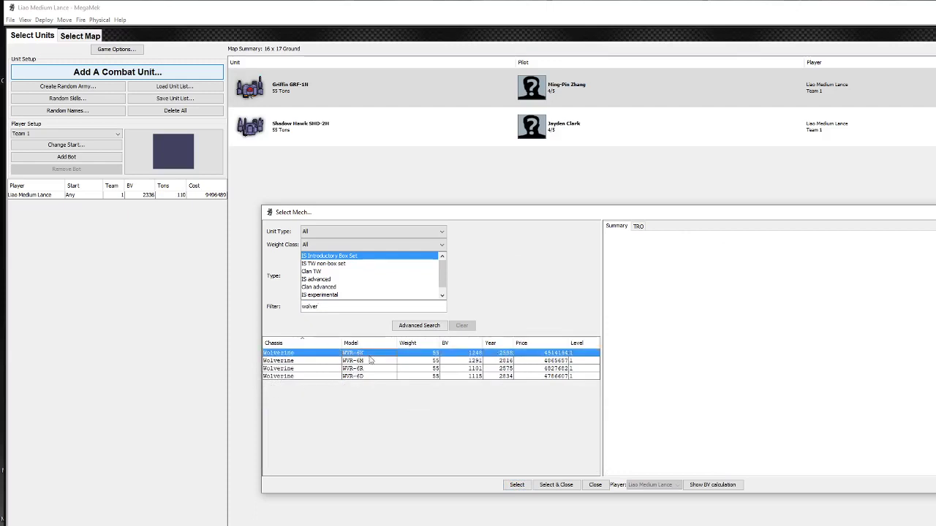
scroll(668, 386, down, 5)
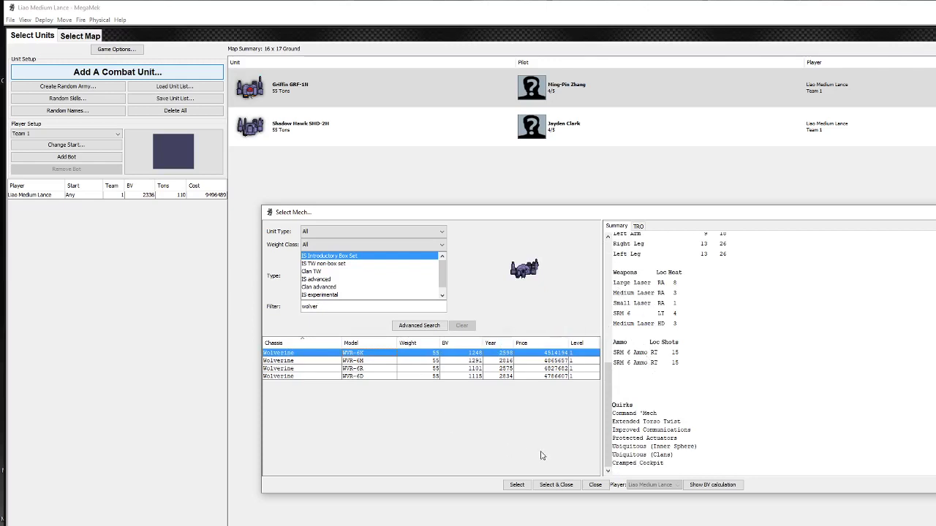
click(517, 485)
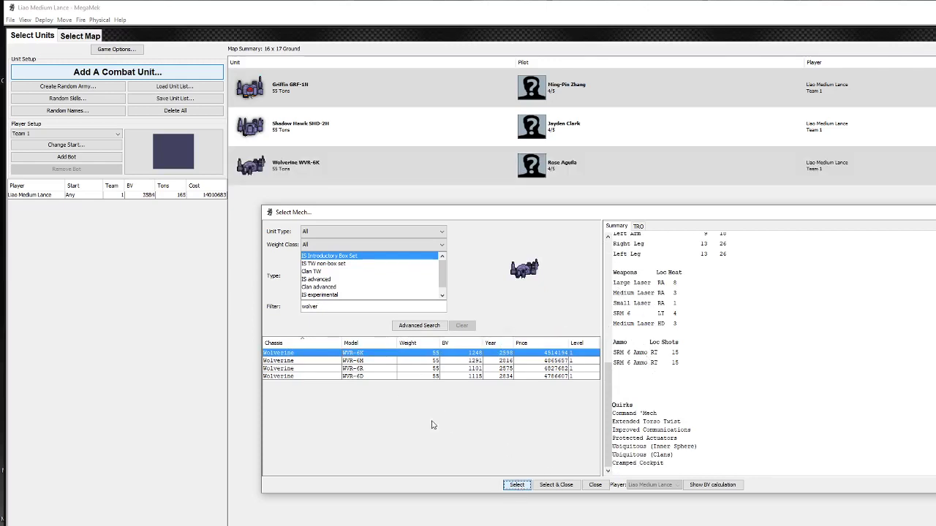
double_click(315, 307)
Apply an Advanced Search with armor Any, an AC/20 weapon filter and design year 20
click(418, 326)
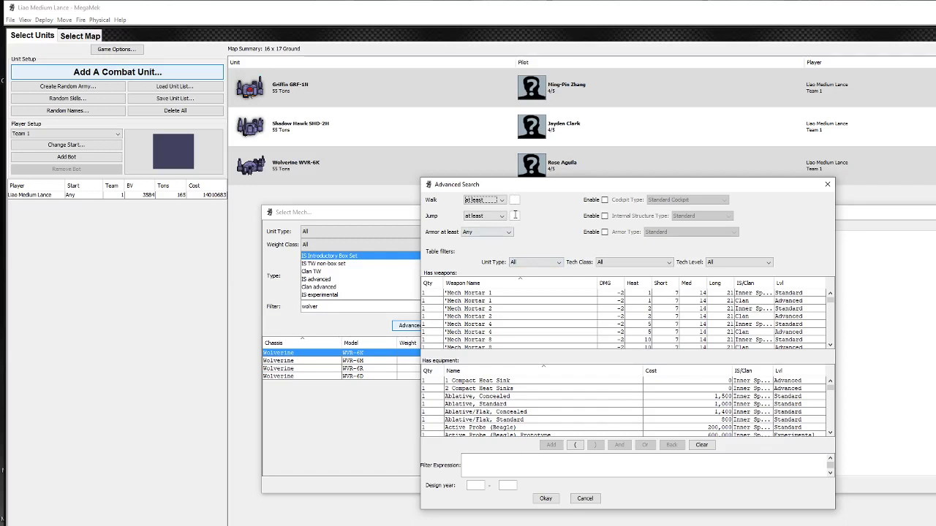
click(508, 233)
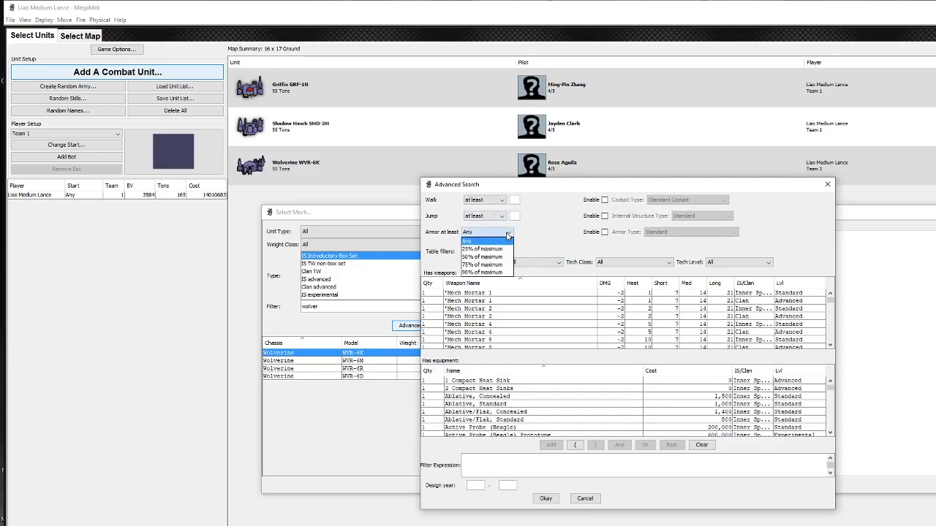
click(507, 234)
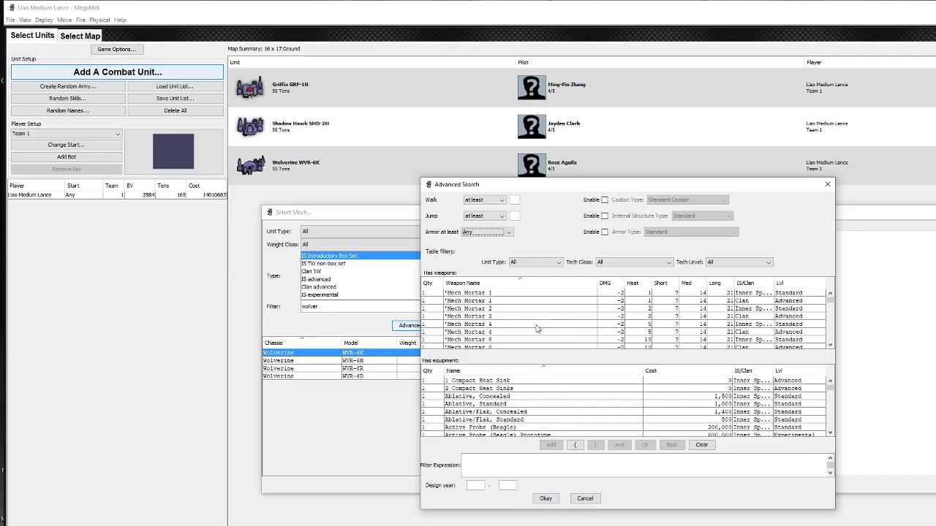
scroll(536, 329, down, 3)
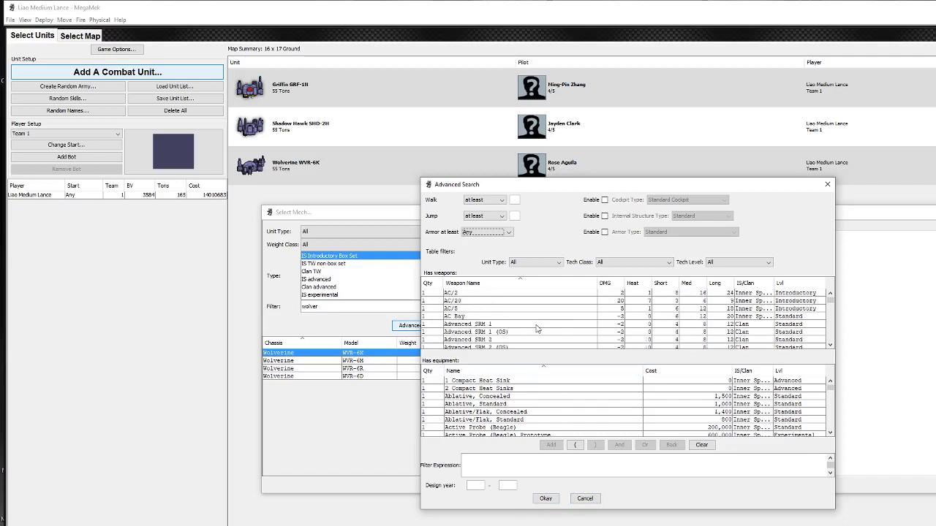
click(453, 302)
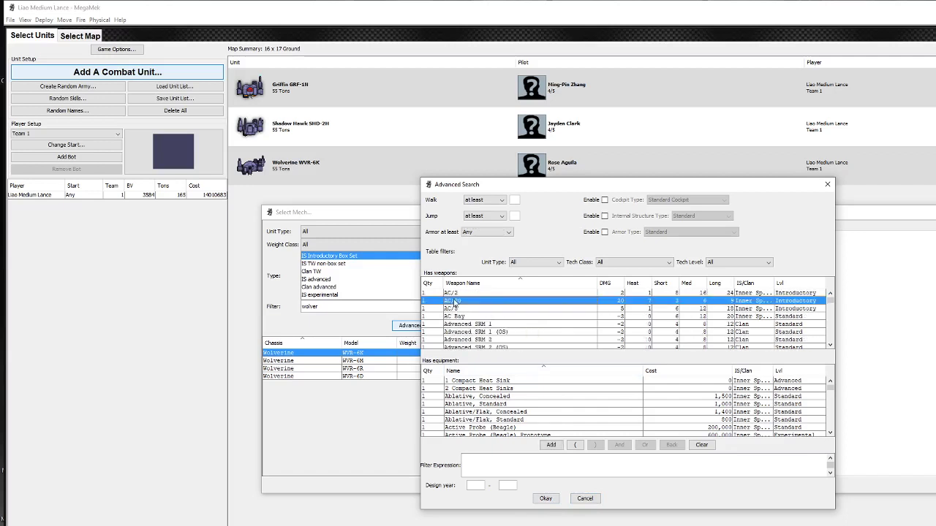
click(551, 444)
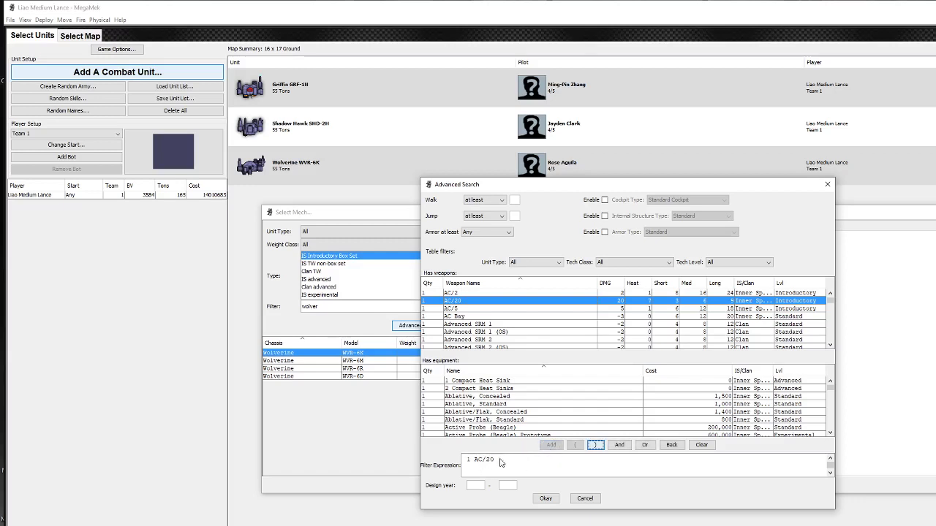
click(508, 484)
click(474, 485)
text(2000)
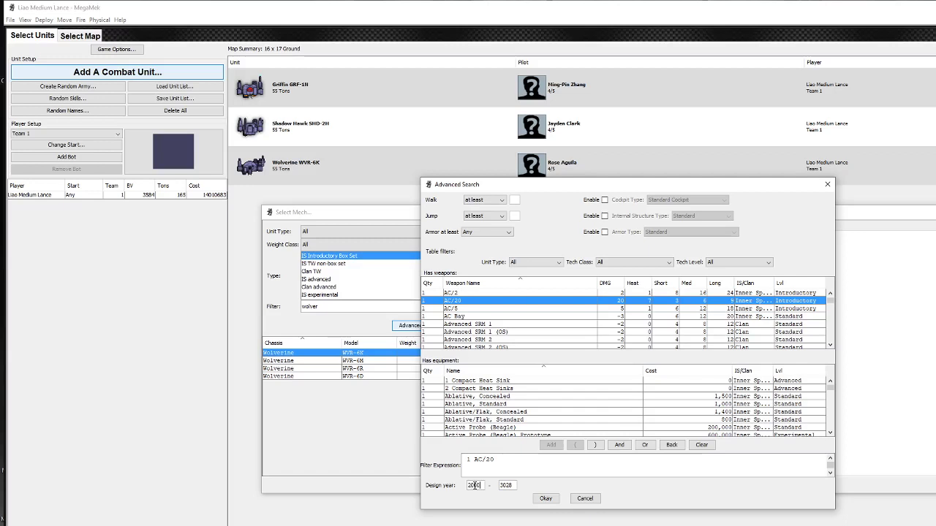
click(545, 498)
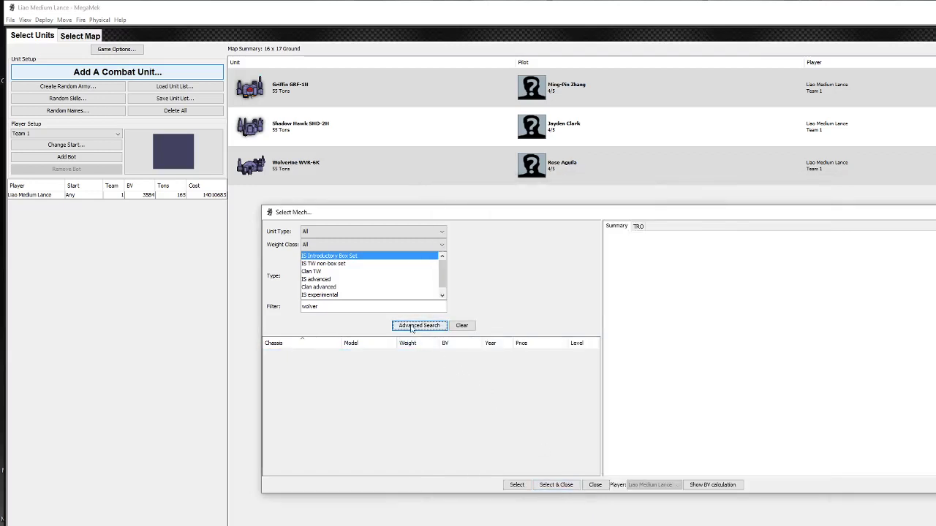
Clear the name filter and remove the AC/20 expression so all units are listed again
drag(320, 306, 289, 303)
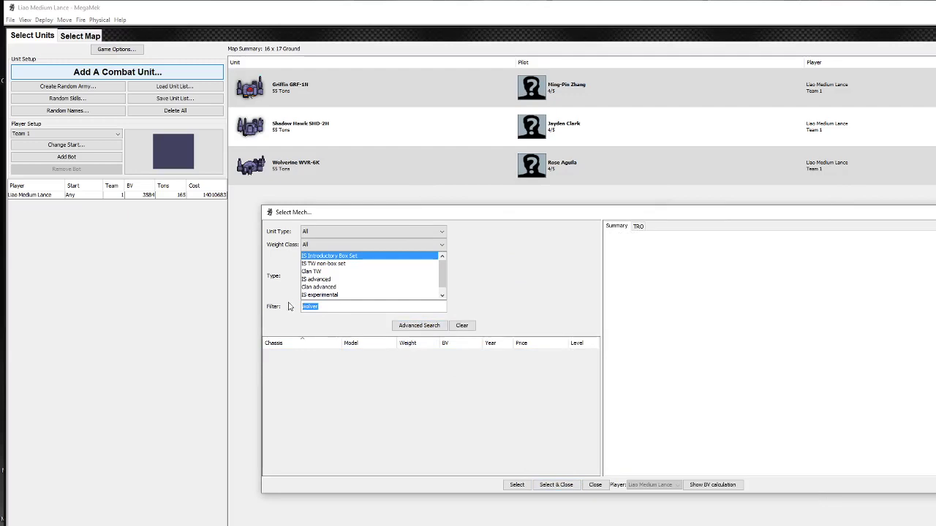
key(BackSpace)
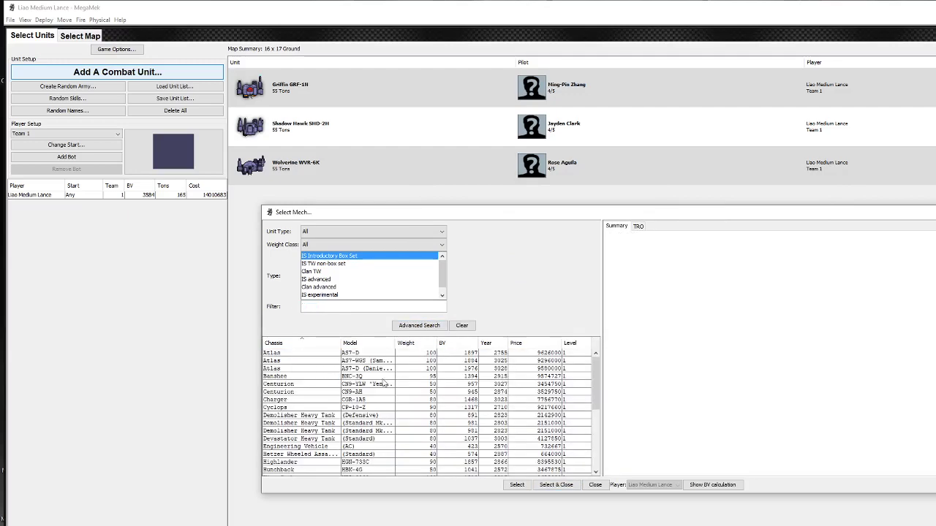
click(419, 325)
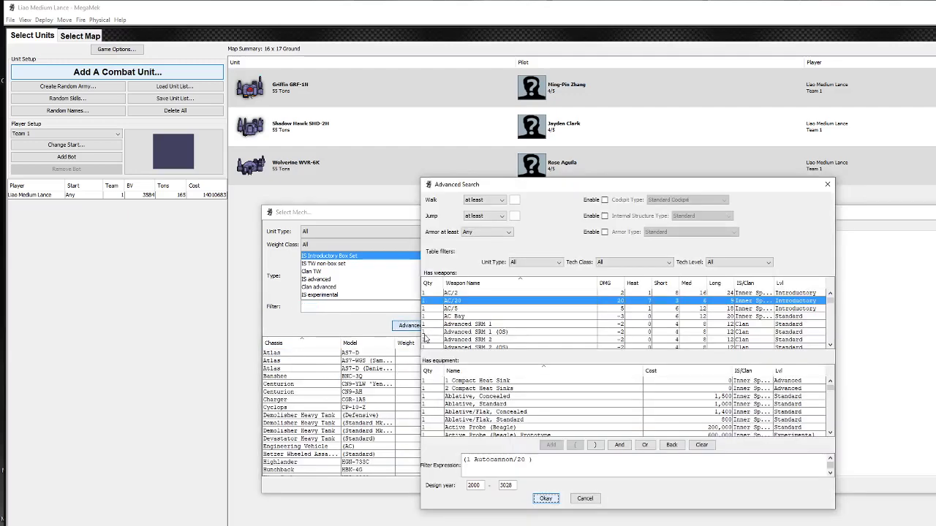
click(499, 464)
click(701, 444)
click(546, 499)
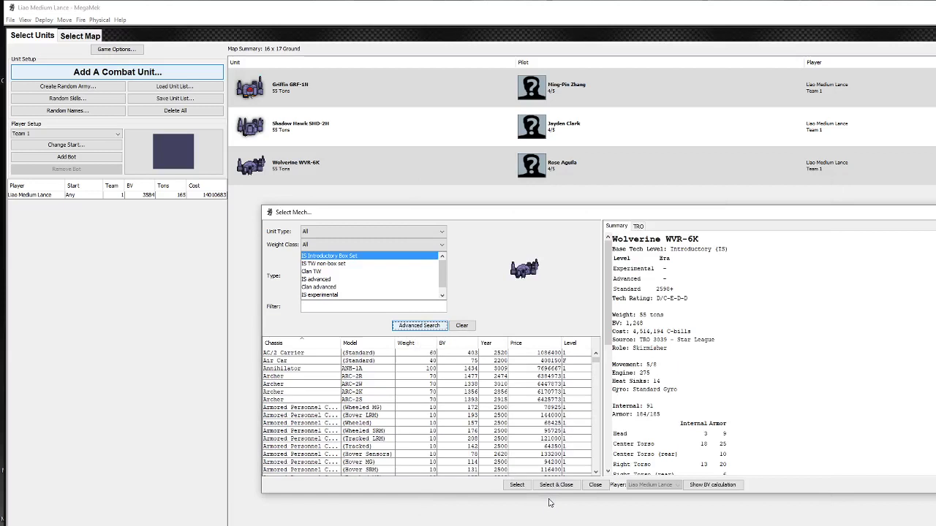
Filter for 'Thun' and add the Thunderbolt TDR-5SE, bringing the lance to 230 tons and 4998 BV
click(357, 307)
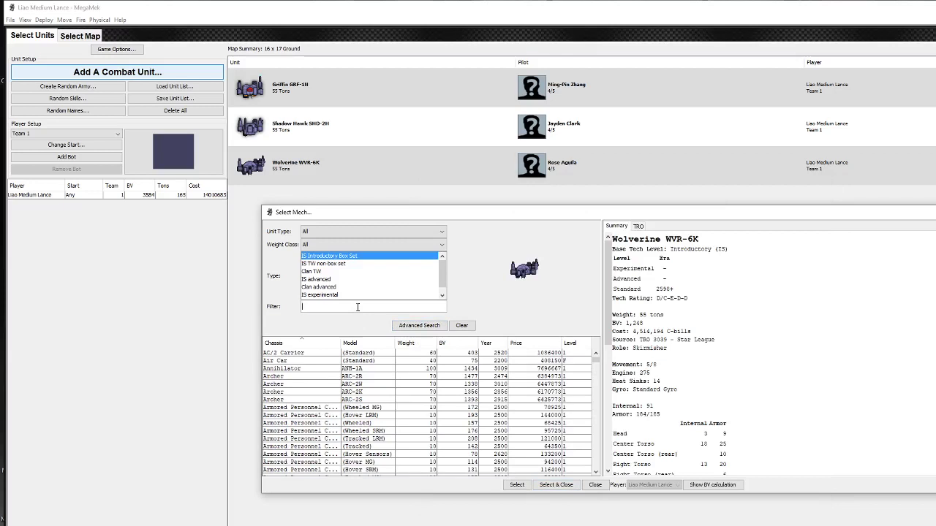
text(Thun)
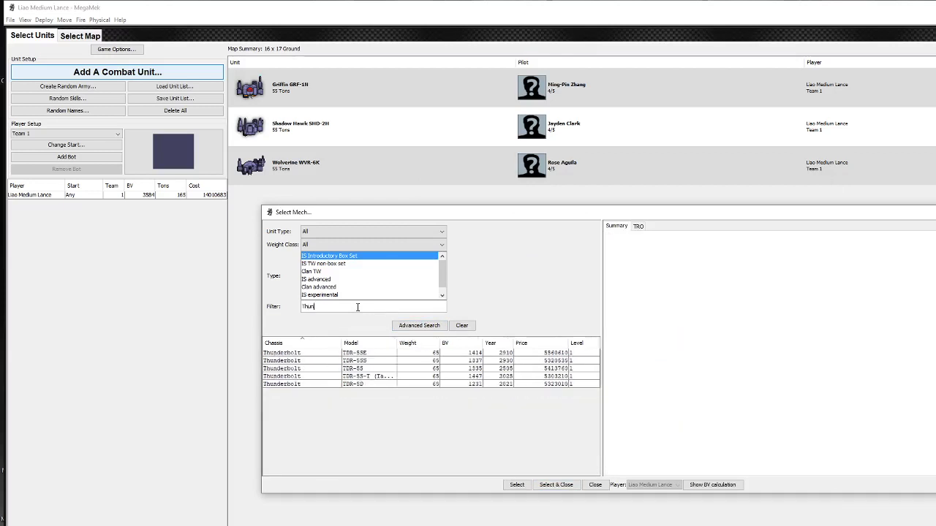
click(331, 354)
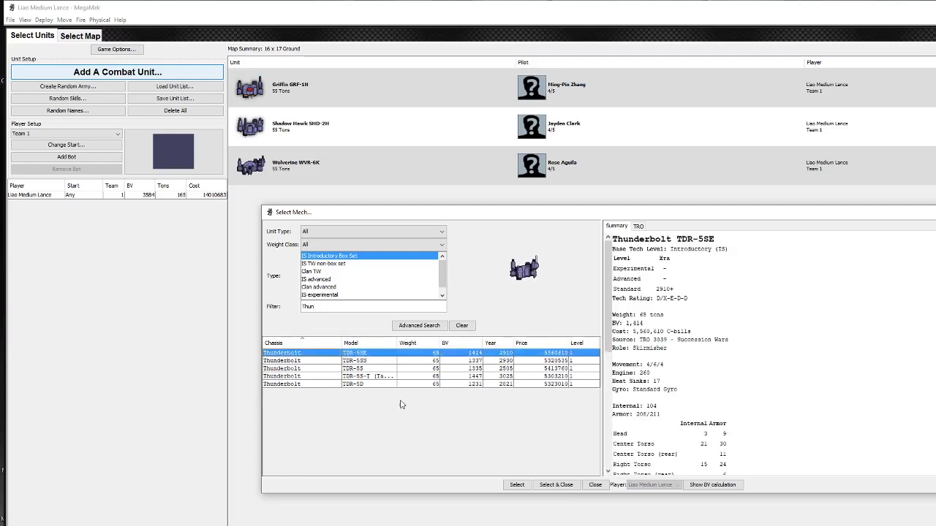
click(519, 487)
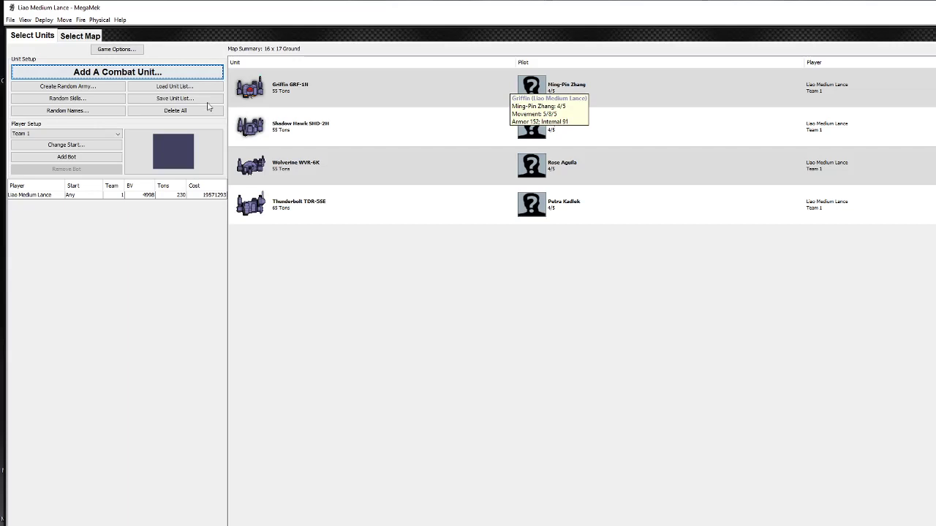
Randomize all four pilots' names using the CC faction
click(77, 113)
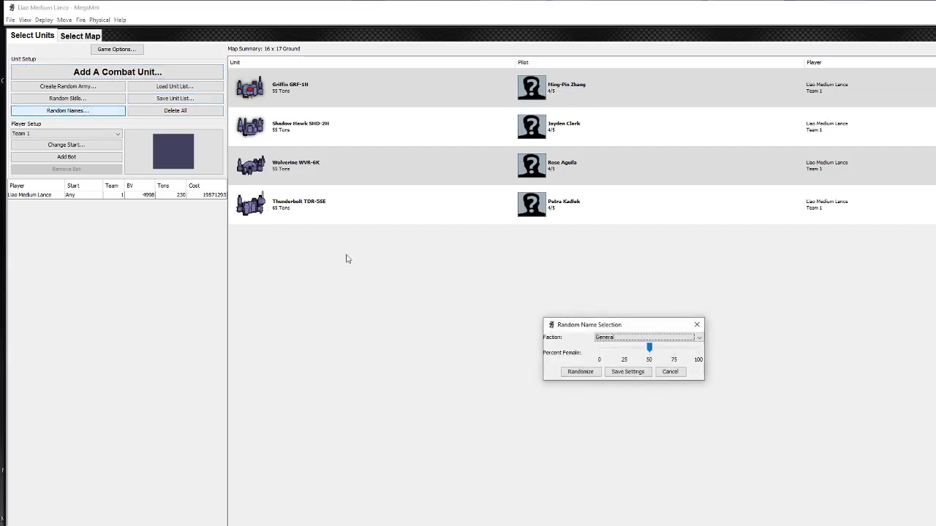
click(633, 340)
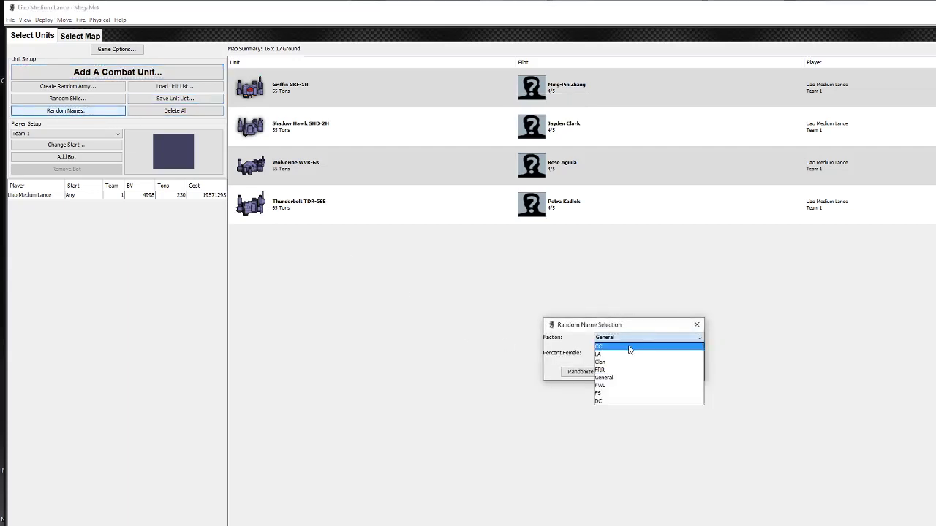
click(607, 346)
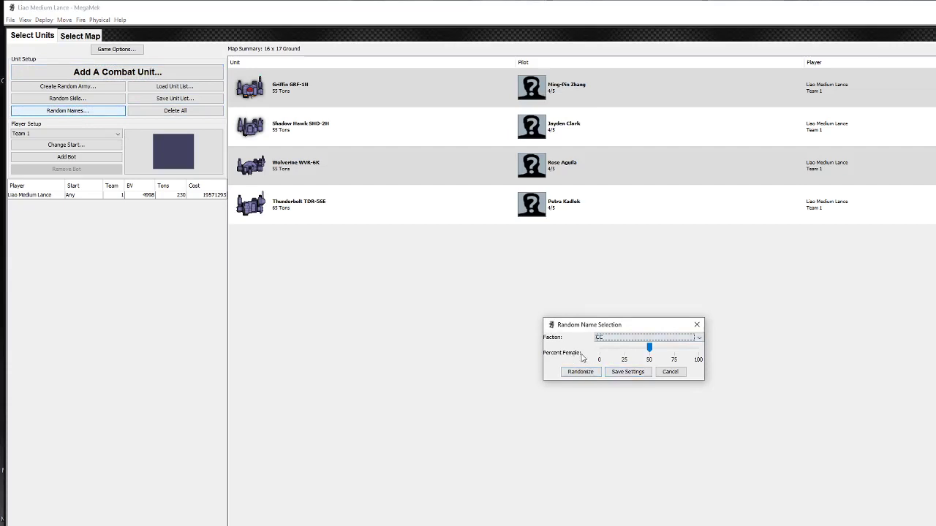
click(595, 373)
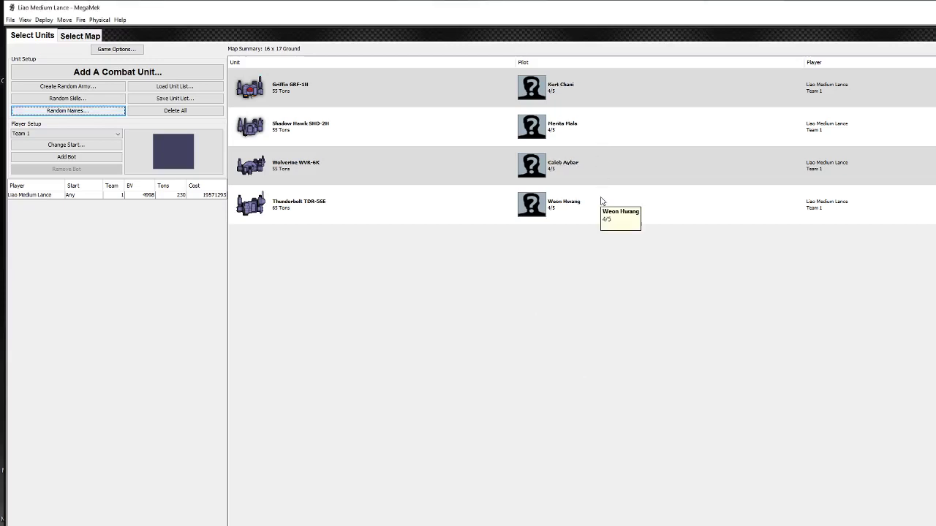
Make the Griffin GRF-1N's pilot a Captain with Gunnery 2 and Piloting 3, raising lance BV to 5863
double_click(531, 92)
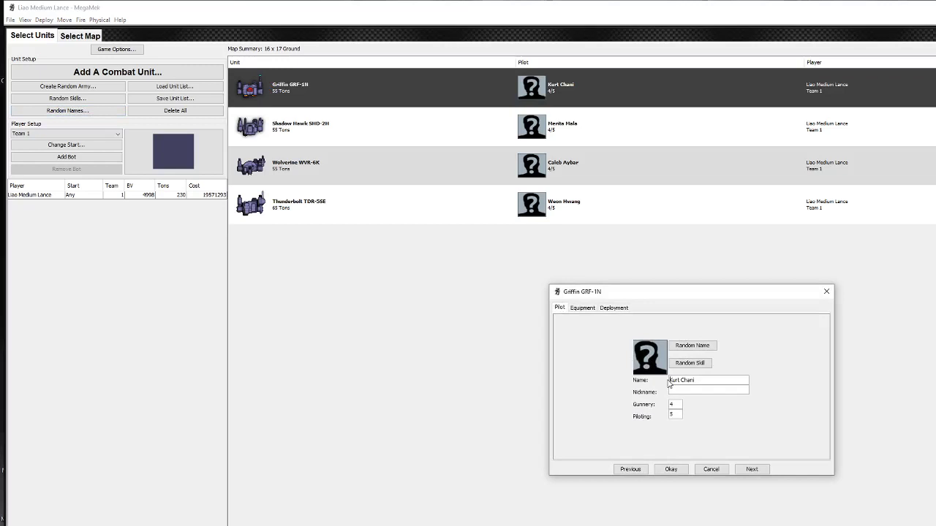
text(Captain)
key(BackSpace)
key(BackSpace)
key(BackSpace)
key(BackSpace)
key(BackSpace)
key(BackSpace)
key(BackSpace)
text(aptain)
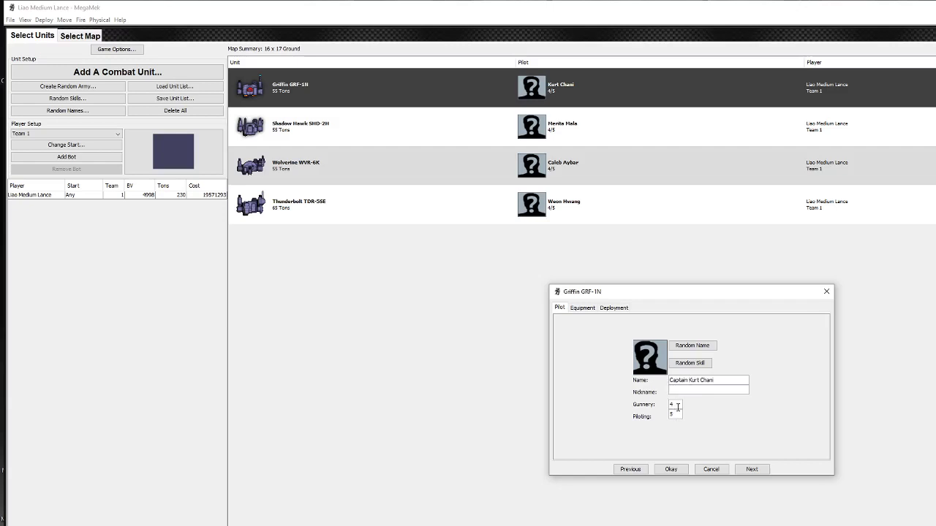
text(2)
text(3)
click(663, 471)
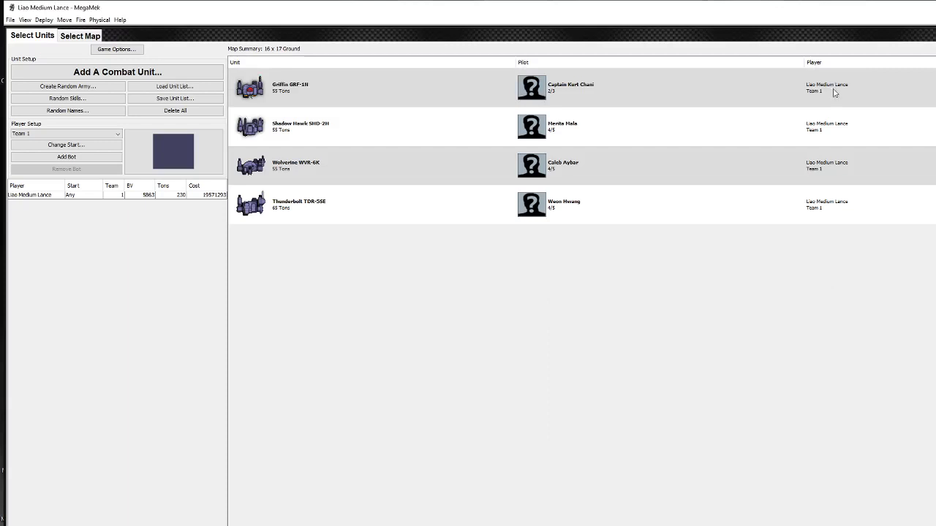
double_click(531, 89)
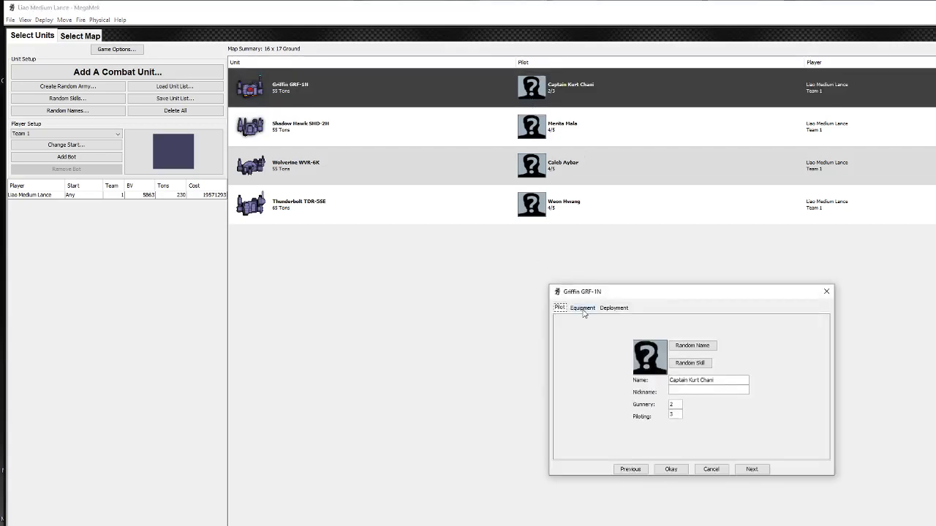
click(582, 308)
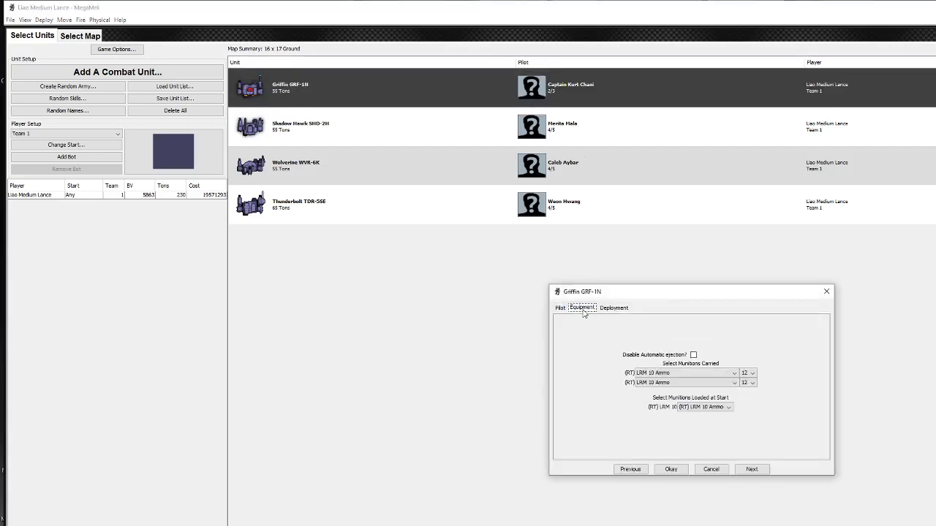
click(703, 375)
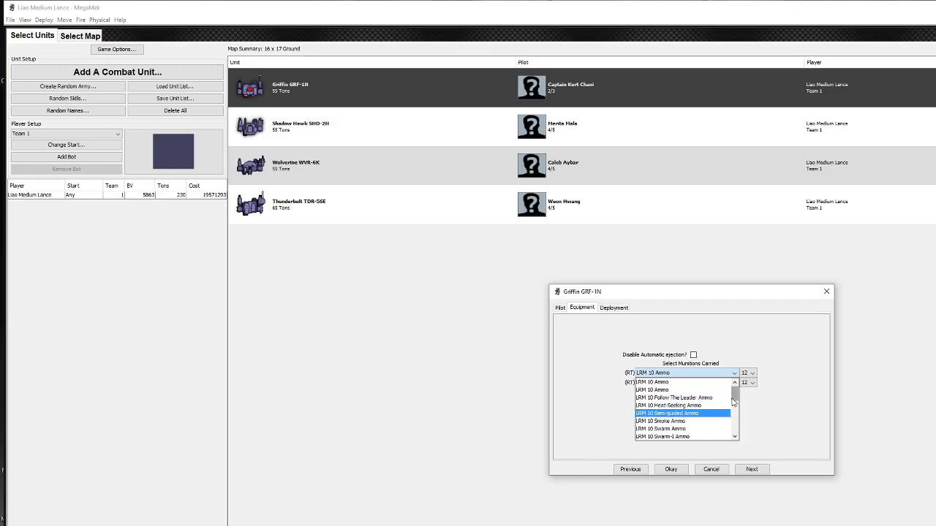
drag(735, 398, 739, 423)
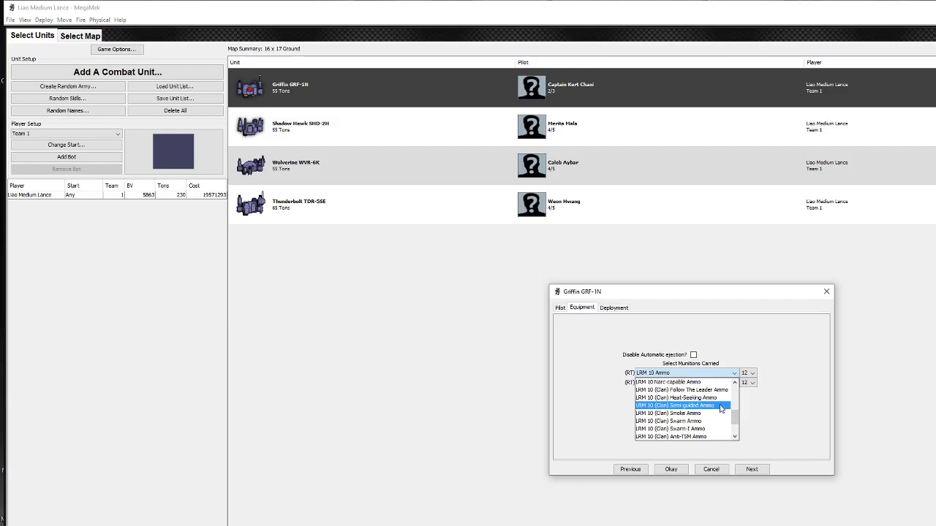
drag(734, 415, 726, 384)
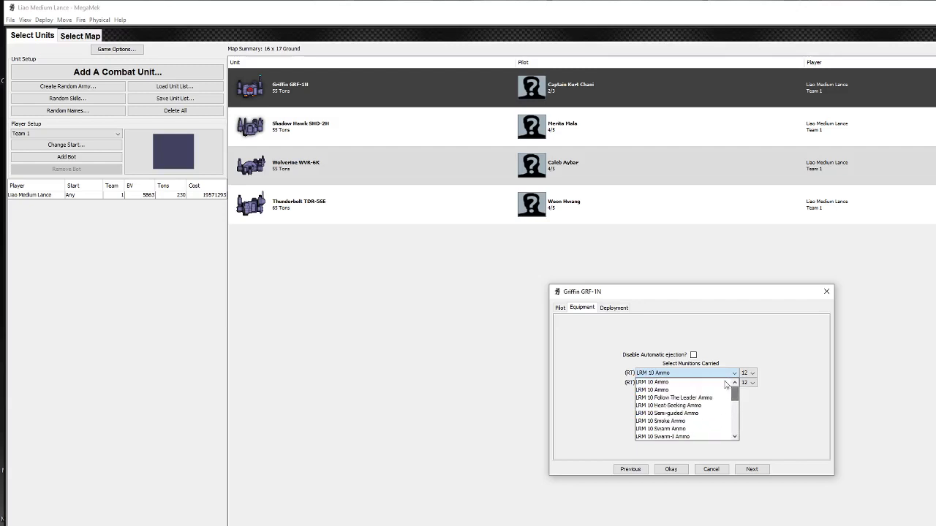
click(678, 379)
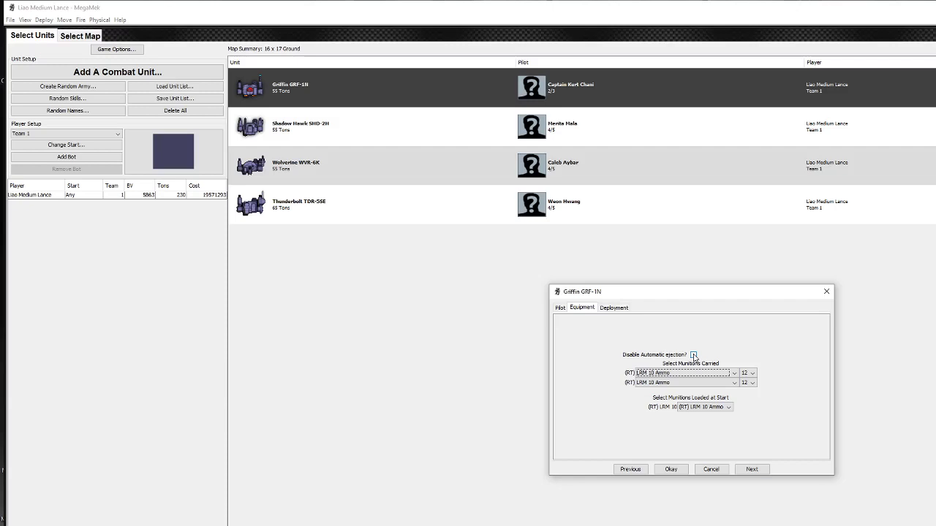
click(613, 308)
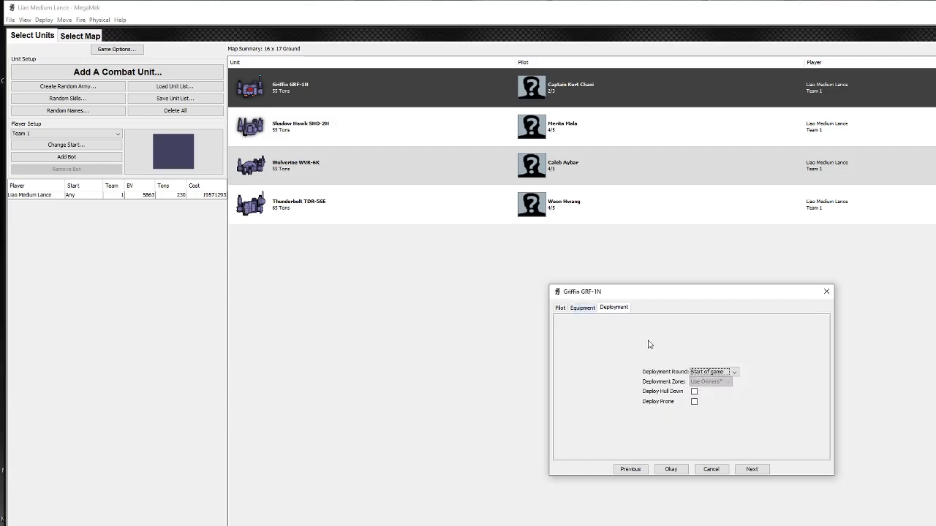
click(733, 373)
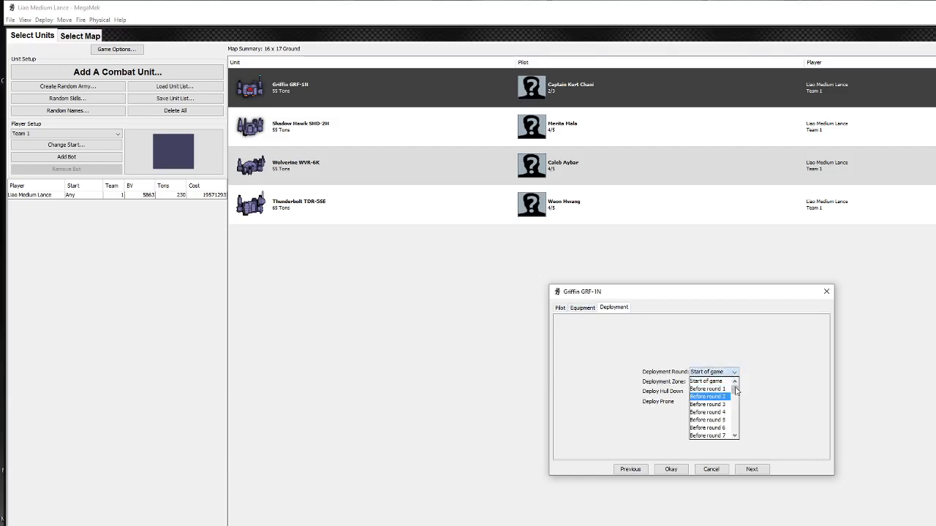
click(735, 375)
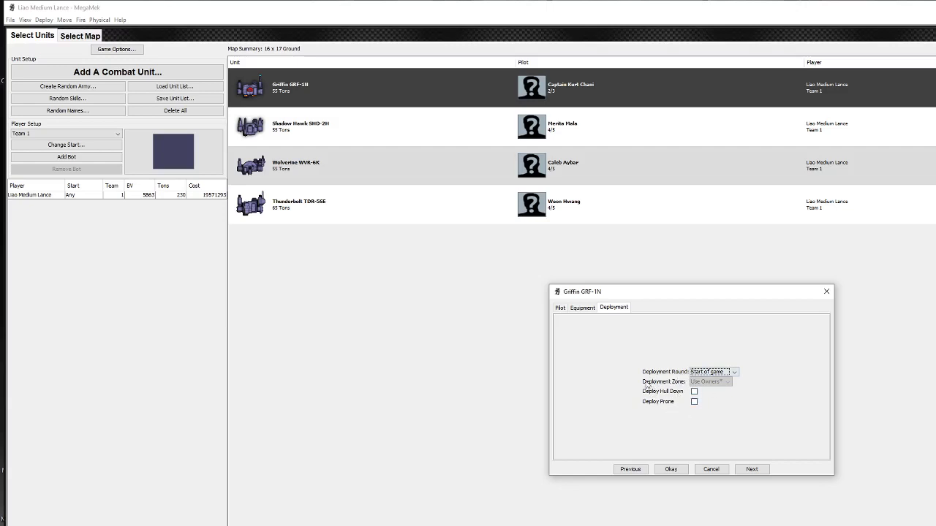
click(582, 307)
Give the Griffin's pilot a Kewran Wolfhounds portrait and close the customization window
click(560, 308)
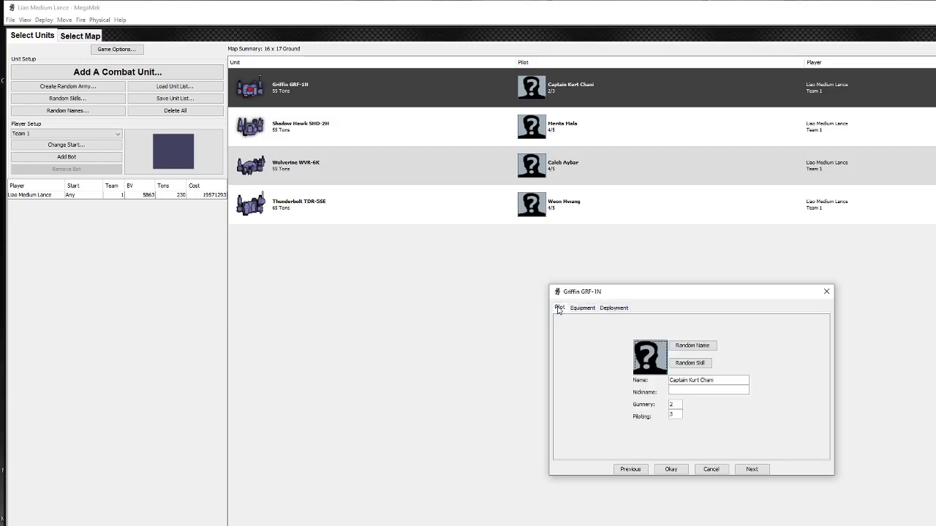
click(647, 366)
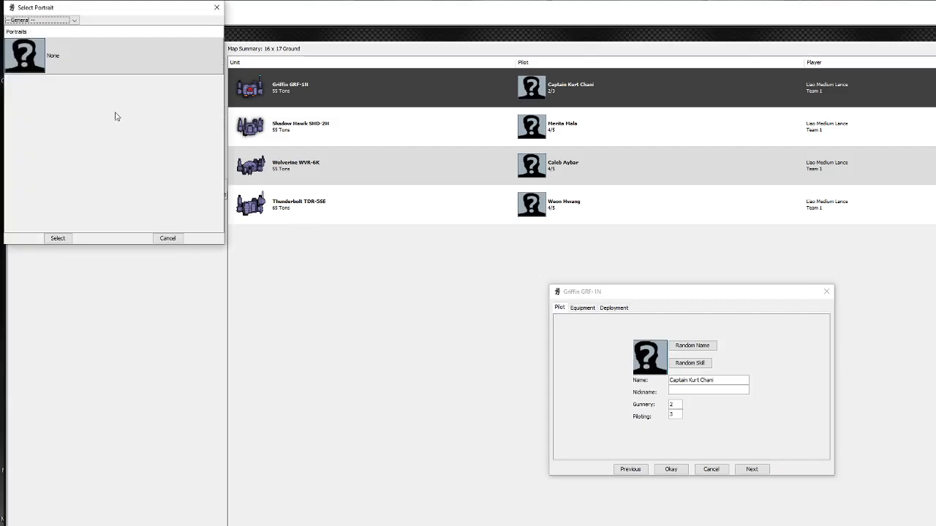
click(65, 21)
click(51, 43)
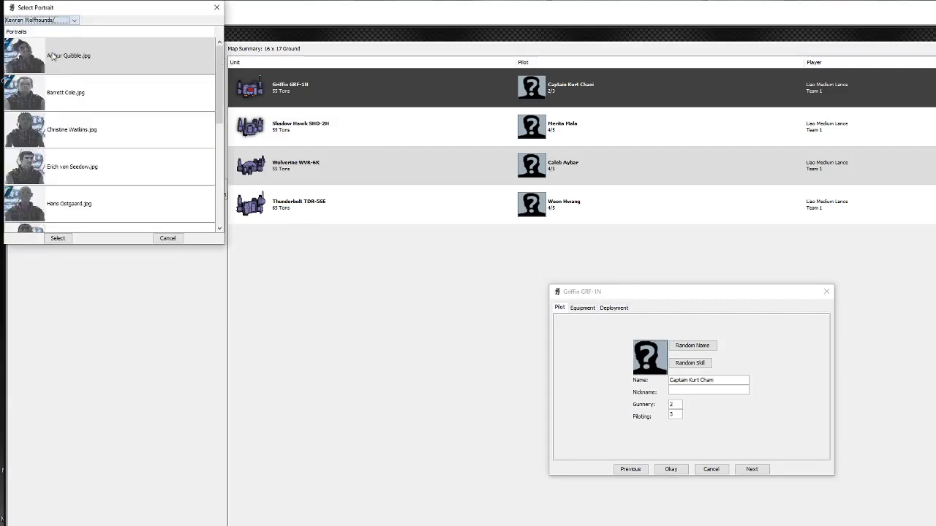
double_click(49, 129)
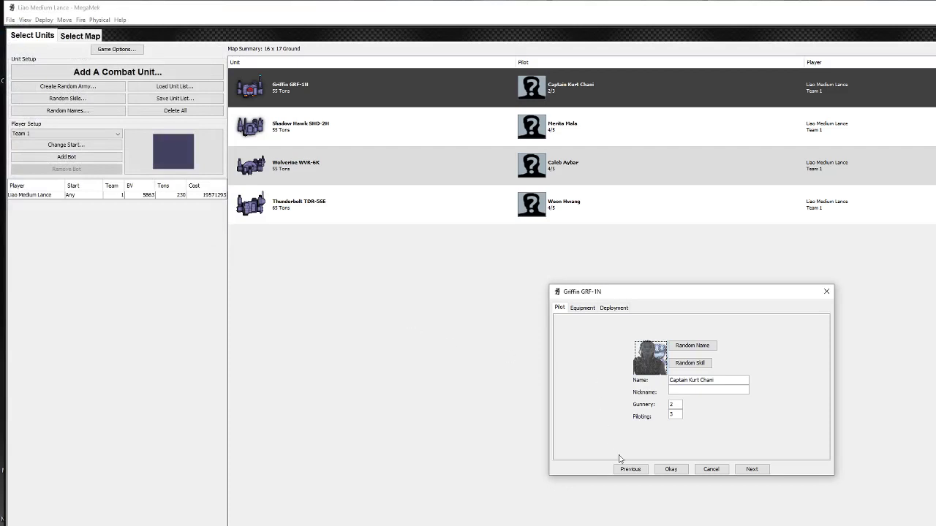
click(675, 471)
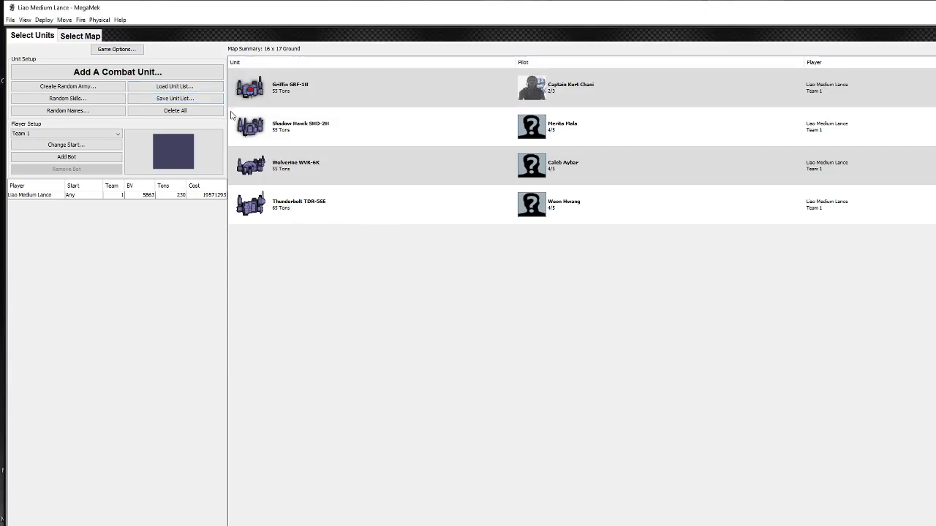
Select and copy all four mechs from the compact roster, then launch Excel via Windows search
mouse_move(405, 188)
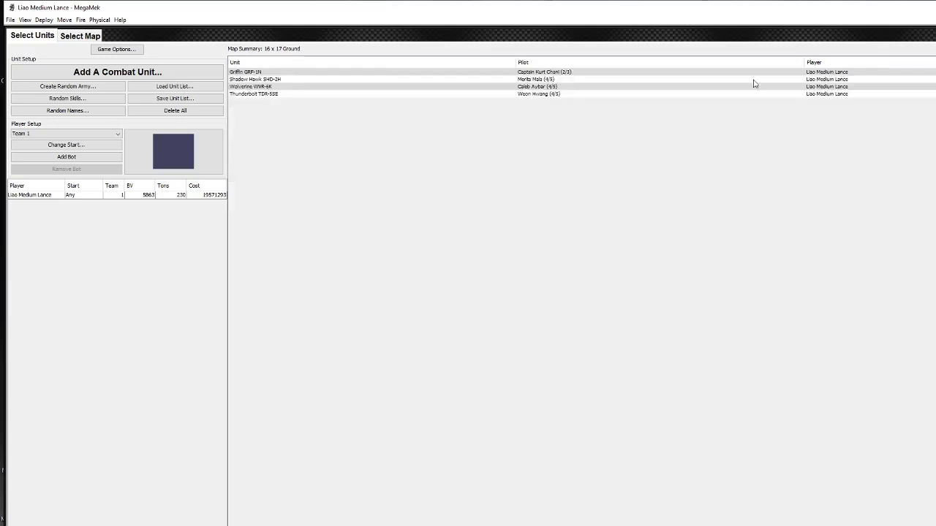
drag(291, 75, 390, 98)
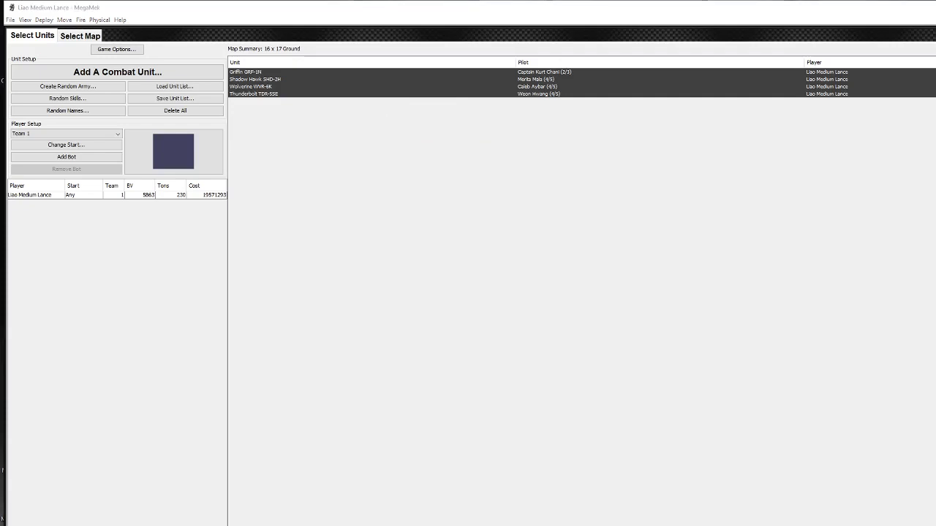
text(excel)
key(Escape)
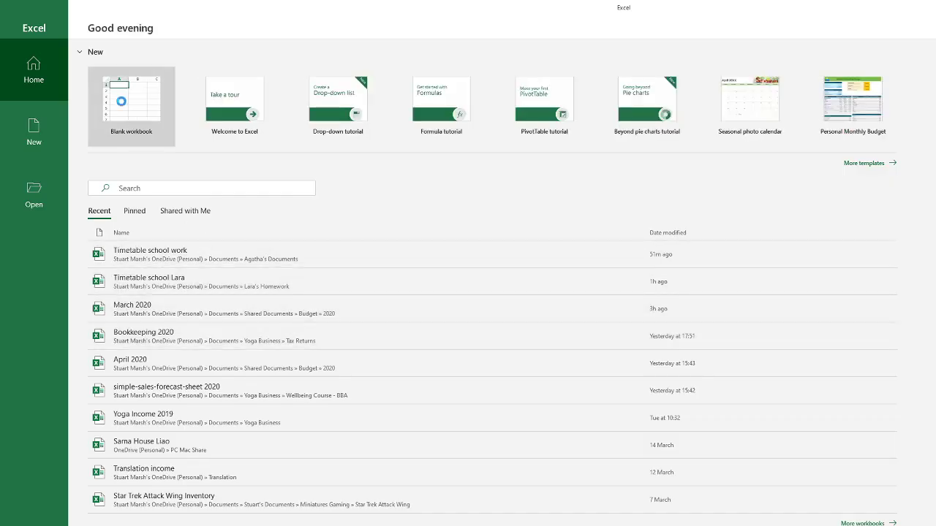
Paste the four-mech roster with pilots and BVs into a blank Excel workbook, then close it unsaved
click(139, 127)
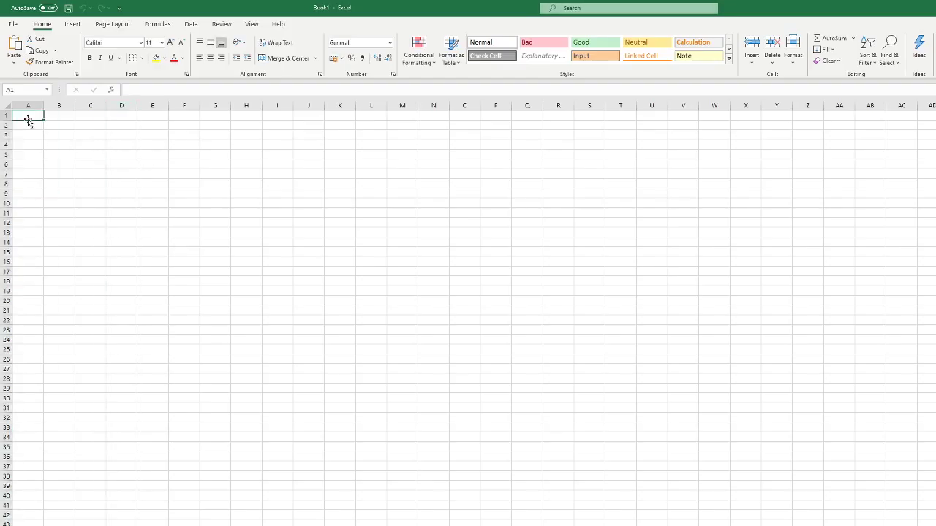
text(Griffin GRF-1N	Captain Kurt Chani (2/3)	Liao Medium Lance	2137 Shadow Hawk SHD-2H	Berita Mala (4/5)	Liao Medium Lance	1064 Wolverine WVR-6K	Caleb Aybar (4/5)	Liao Medium Lance	1248 Thunderbolt TDR-5SE	Weon Hwang (4/5)	Liao Medium Lance	1414)
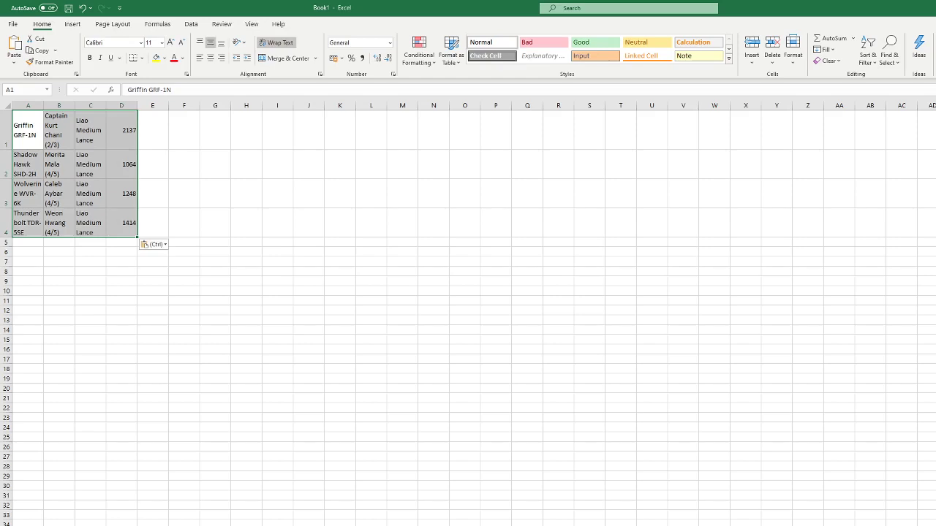
key(alt+F4)
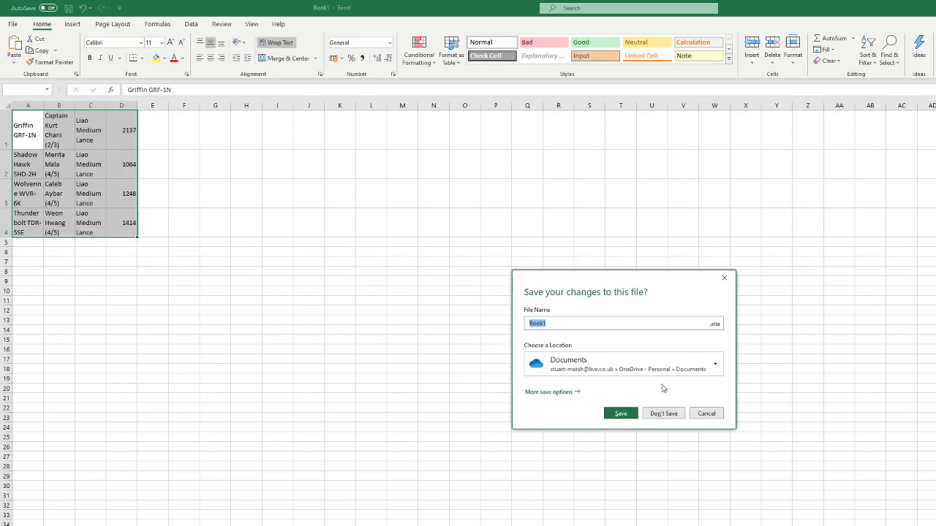
click(649, 416)
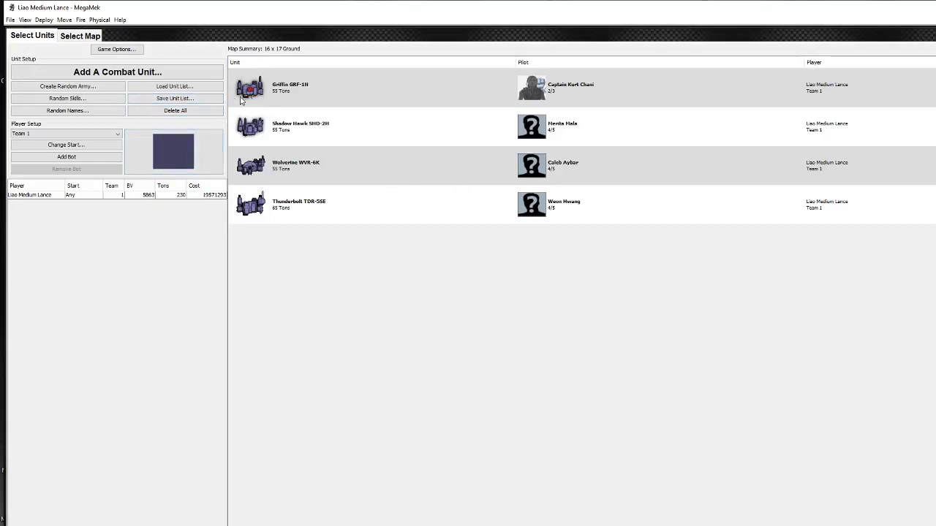
Give the Liao Medium Lance player the green-striped House Ijori camo from the Liao Warrior Houses set
click(186, 155)
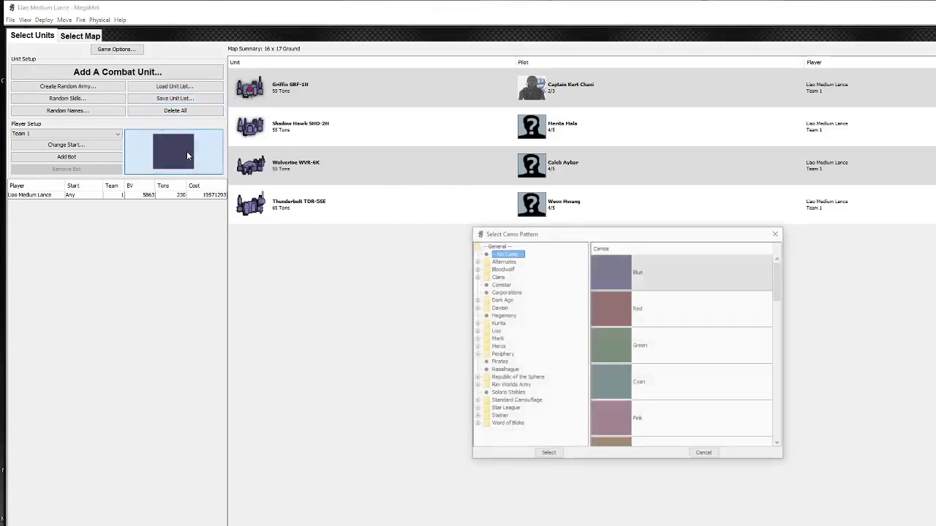
click(475, 330)
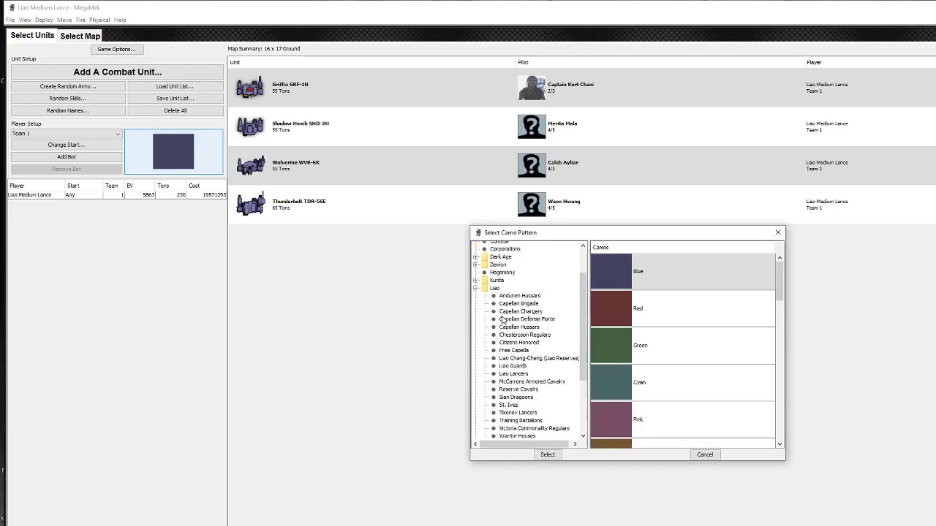
click(517, 436)
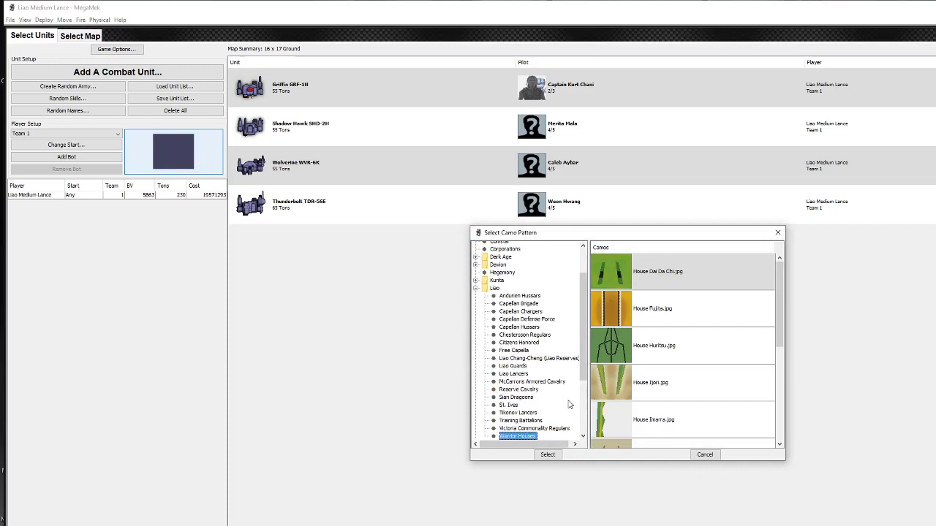
scroll(654, 378, down, 5)
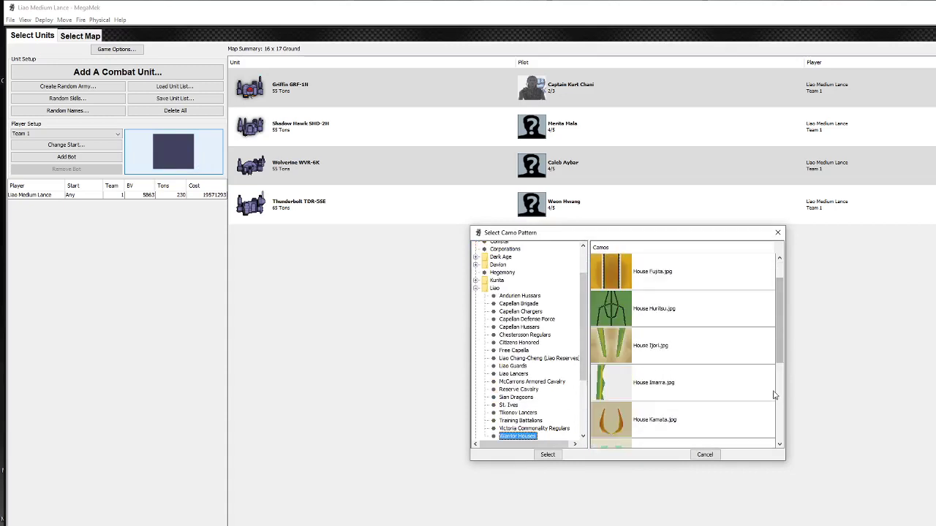
scroll(786, 417, up, 1)
scroll(786, 418, down, 1)
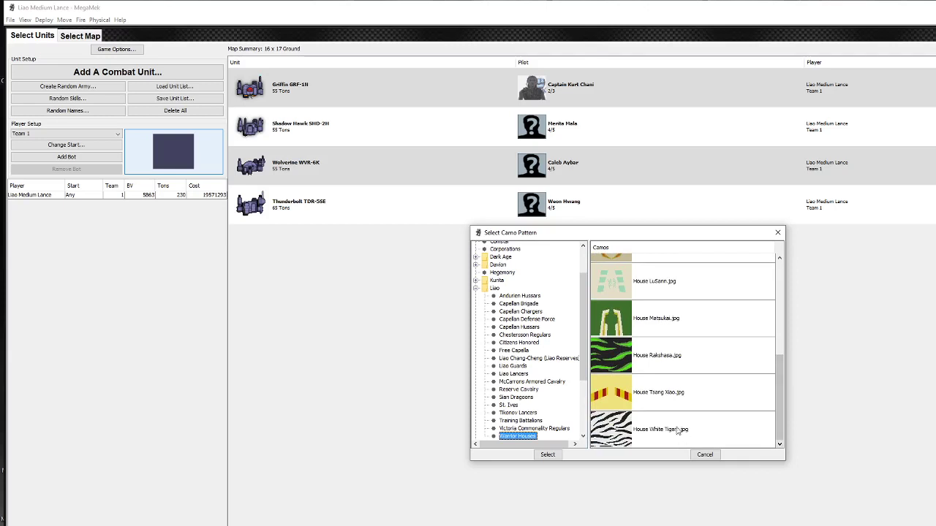
scroll(771, 269, up, 3)
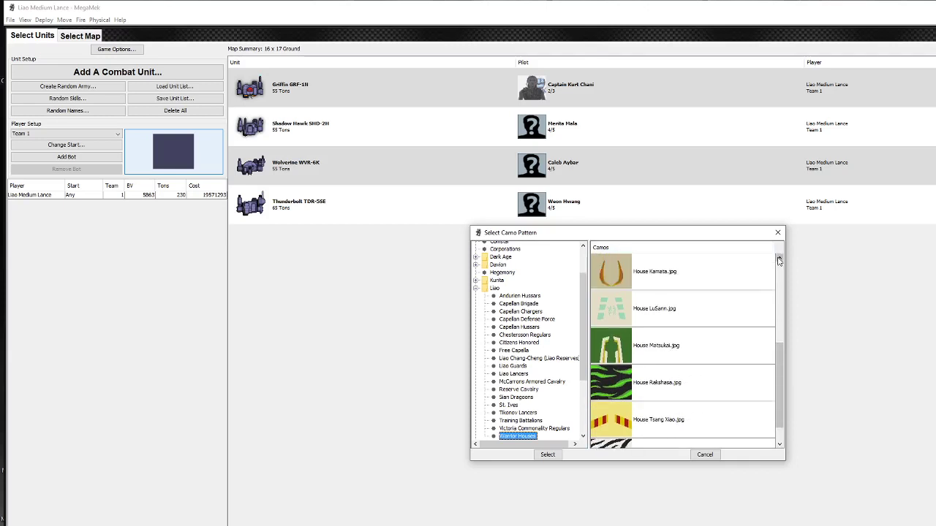
double_click(663, 280)
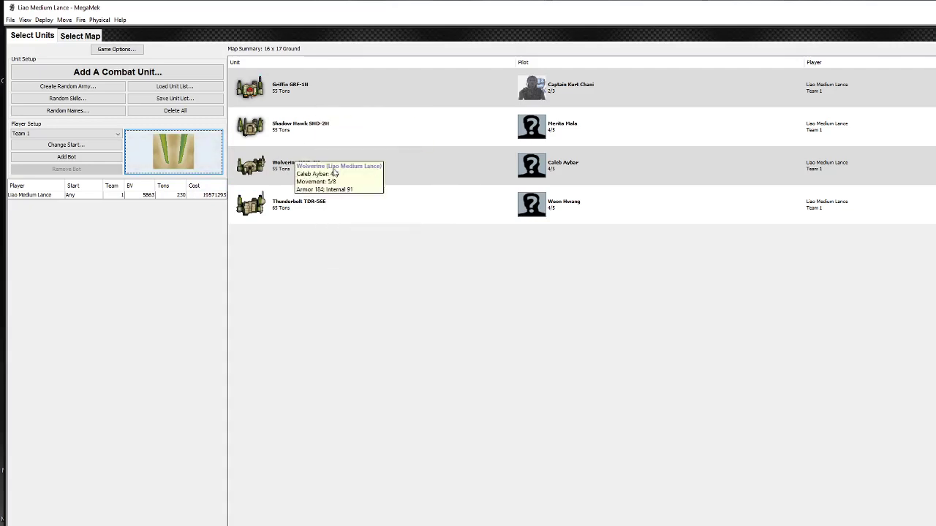
Save the four-mech lance as Liao Medium Lance.mul and bring up File Explorer on the MegaMek folder
click(180, 99)
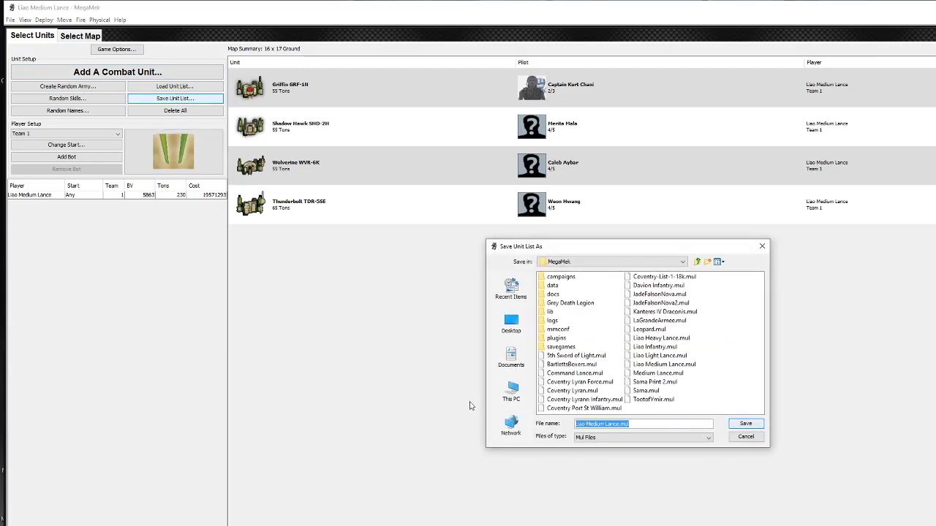
click(757, 426)
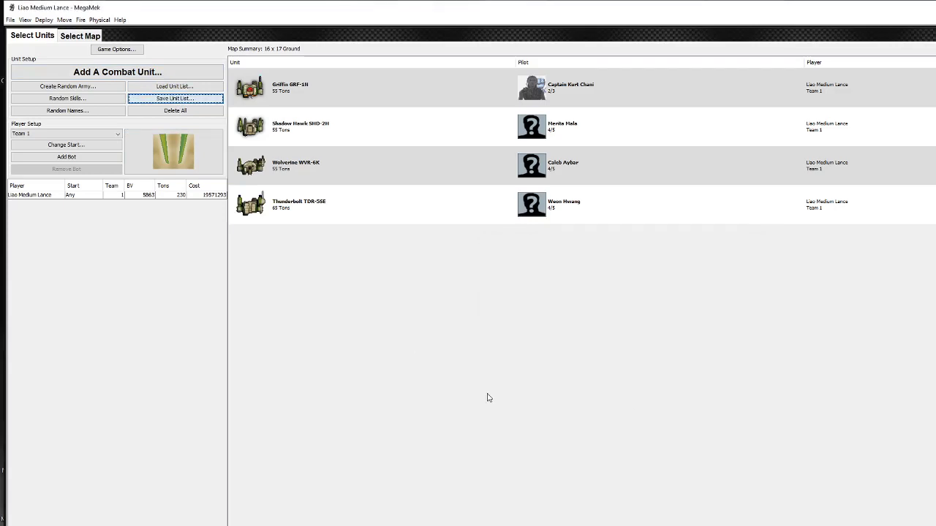
key(alt+Tab)
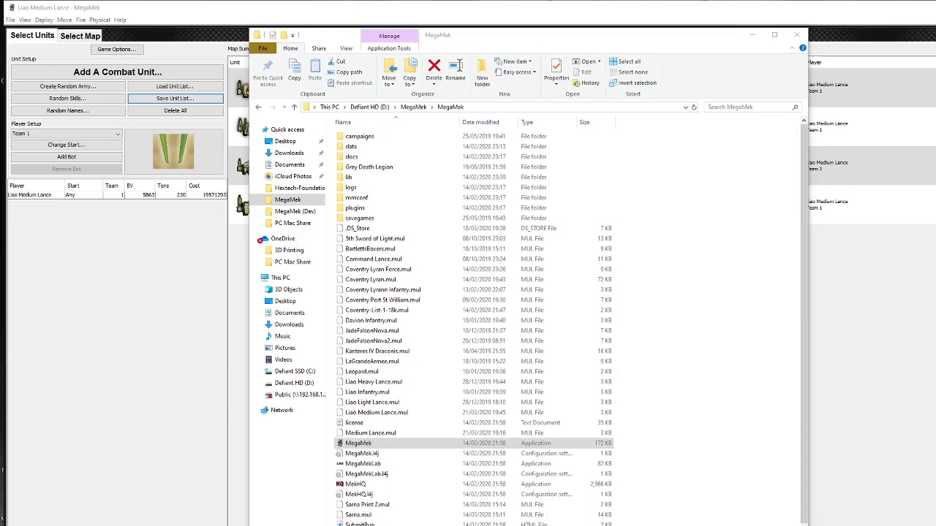
Launch MegaMekLab from the MegaMek folder, opening a blank 25-ton New Mek design
double_click(380, 464)
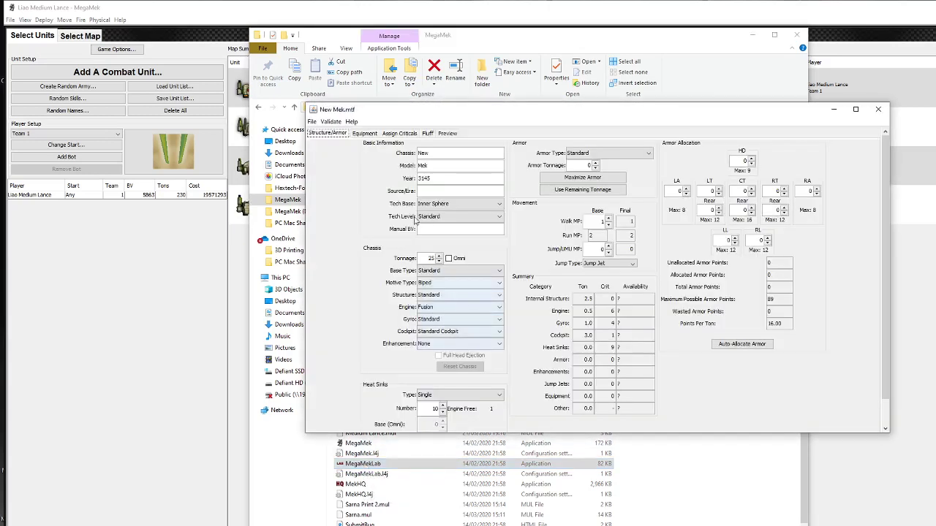
Open MegaMekLab's Print From MUL file chooser on the MegaMek folder via File > Print
click(312, 122)
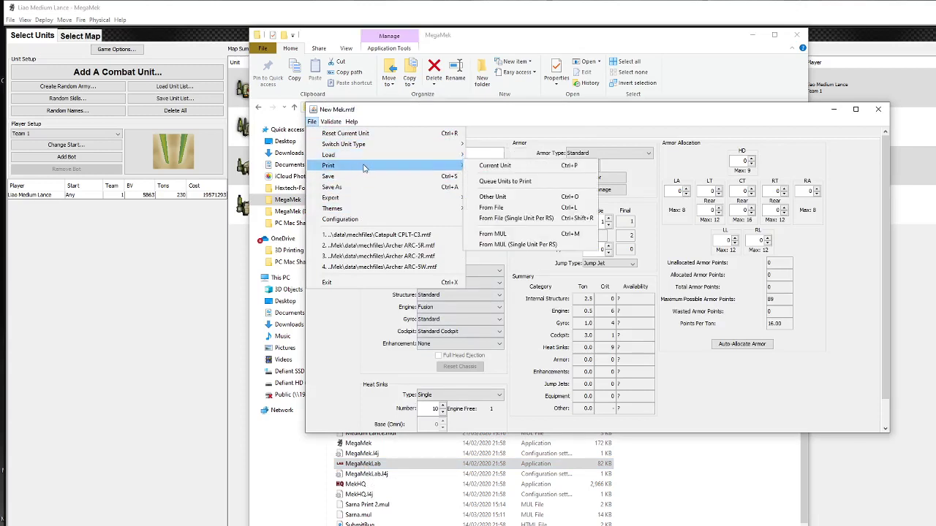
mouse_move(445, 165)
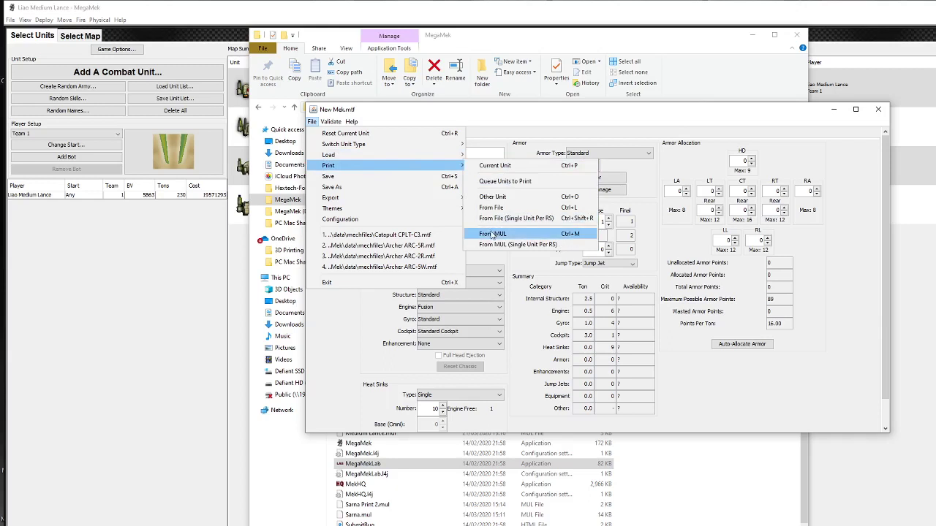
key(Return)
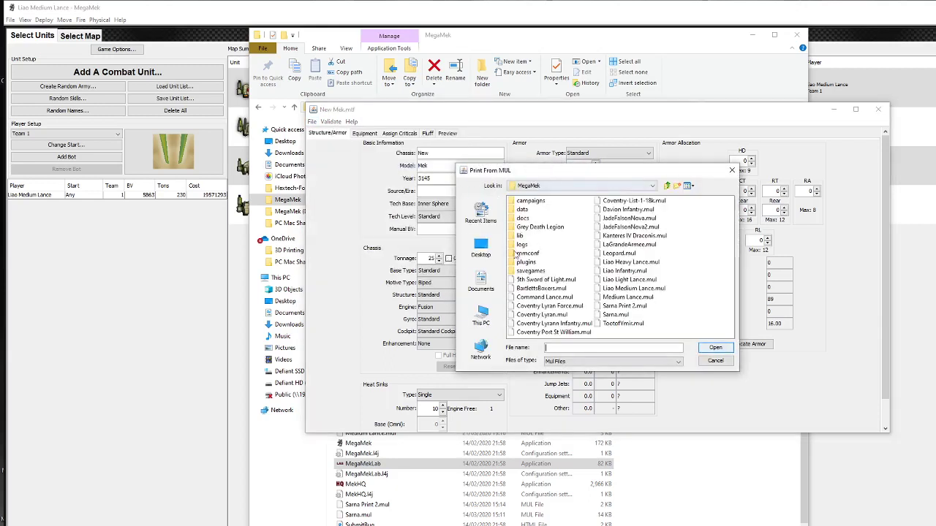
Open Liao Medium Lance.mul for printing and choose Microsoft Print to PDF as the printer
click(630, 288)
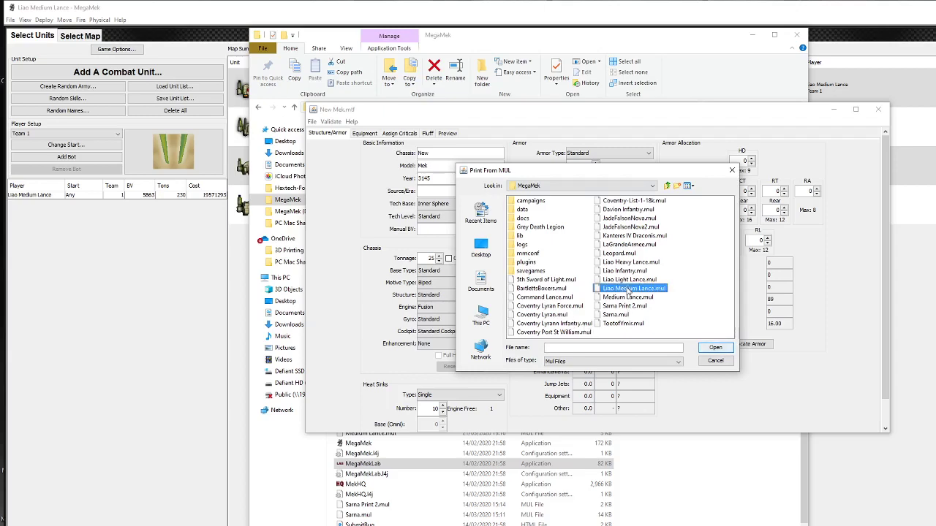
click(713, 350)
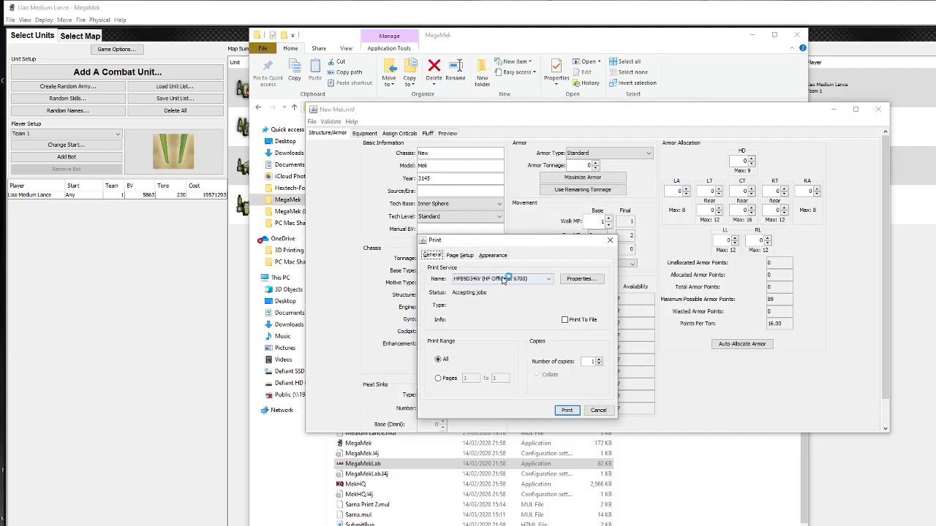
click(514, 283)
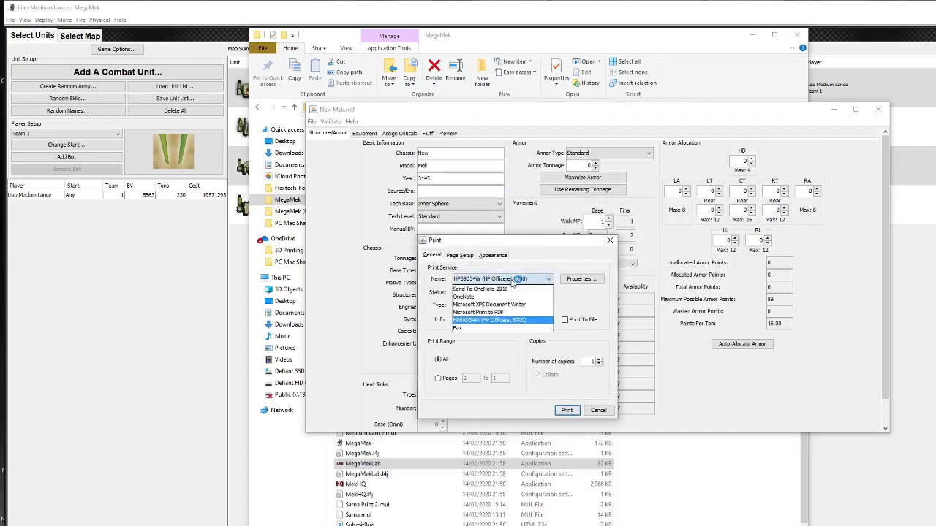
click(534, 308)
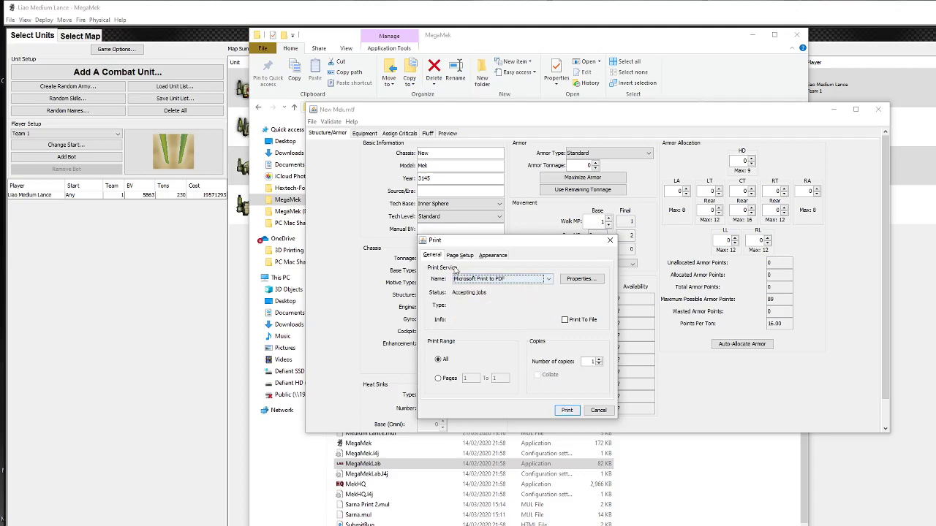
Set the paper size to A4, review the Appearance and General settings, then cancel printing
click(460, 256)
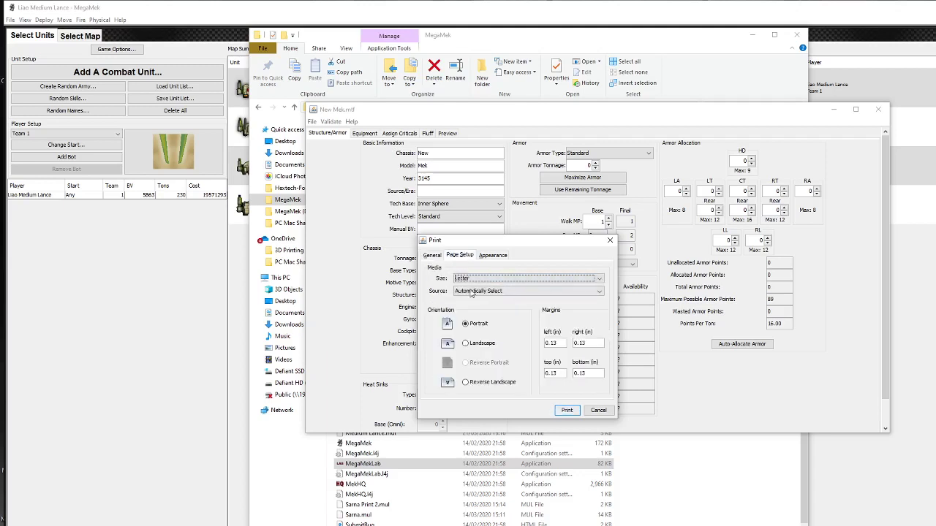
click(477, 279)
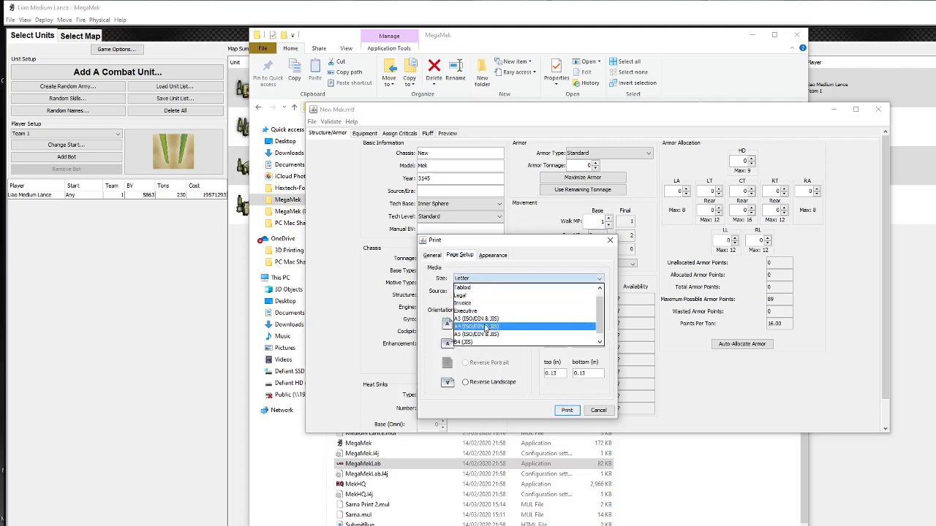
click(485, 327)
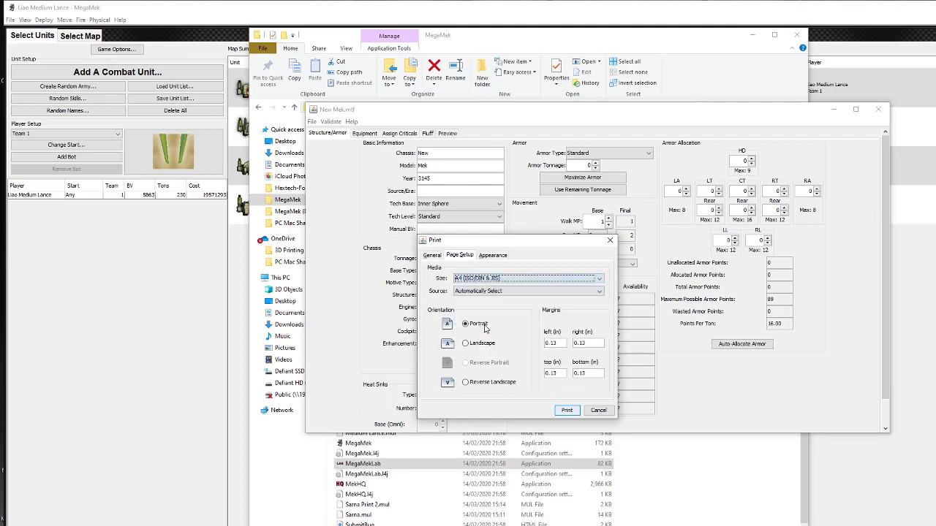
click(492, 255)
click(432, 255)
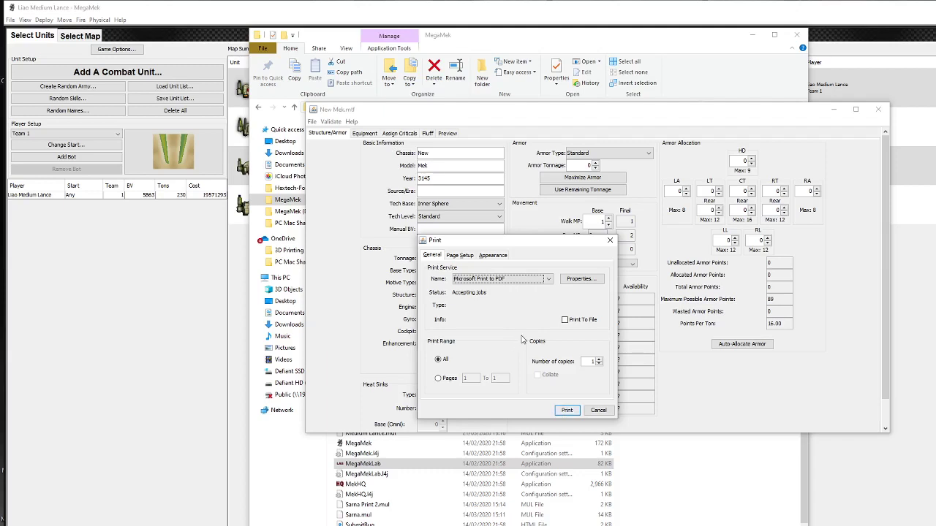
click(597, 410)
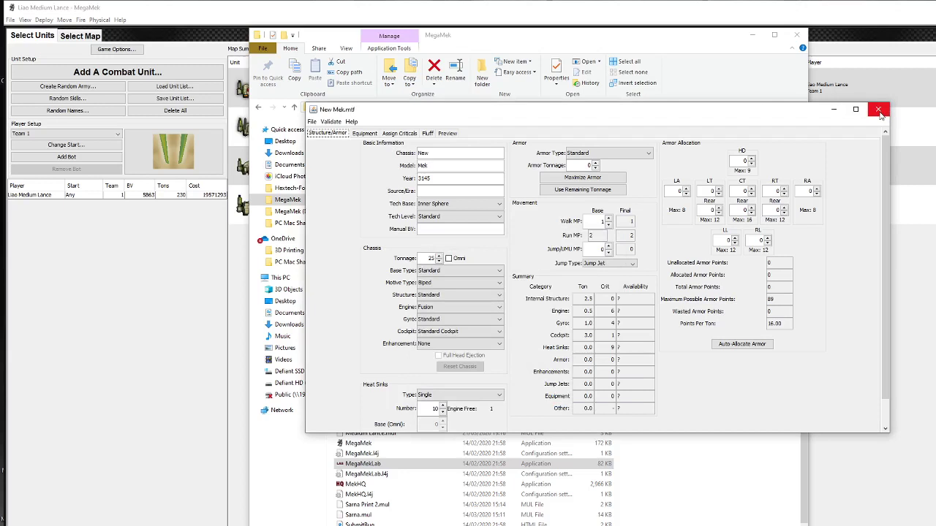
Load the Annihilator ANH-1A from the unit cache into the MegaMekLab editor
click(314, 122)
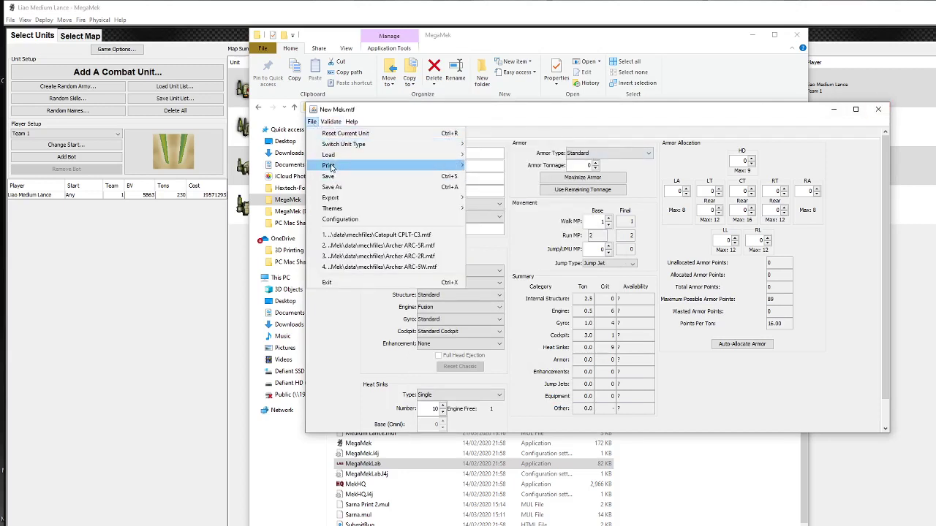
mouse_move(338, 159)
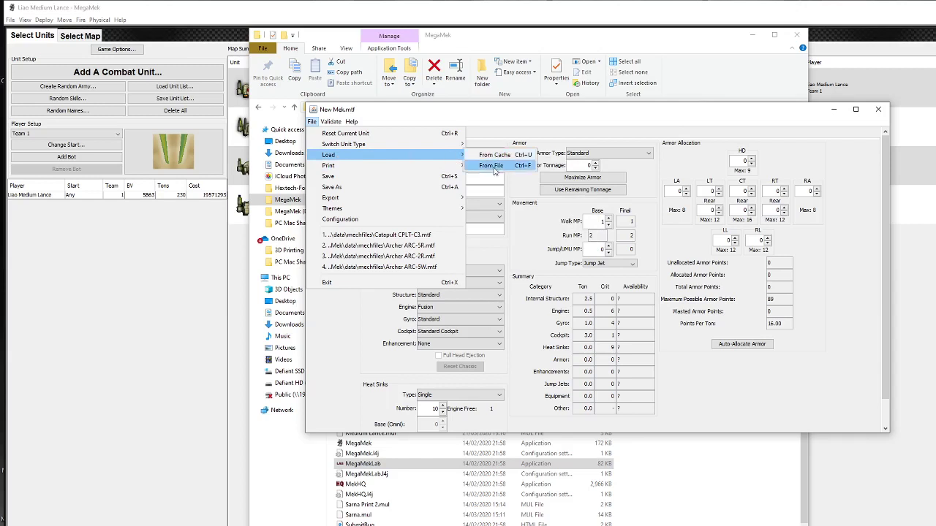
click(505, 155)
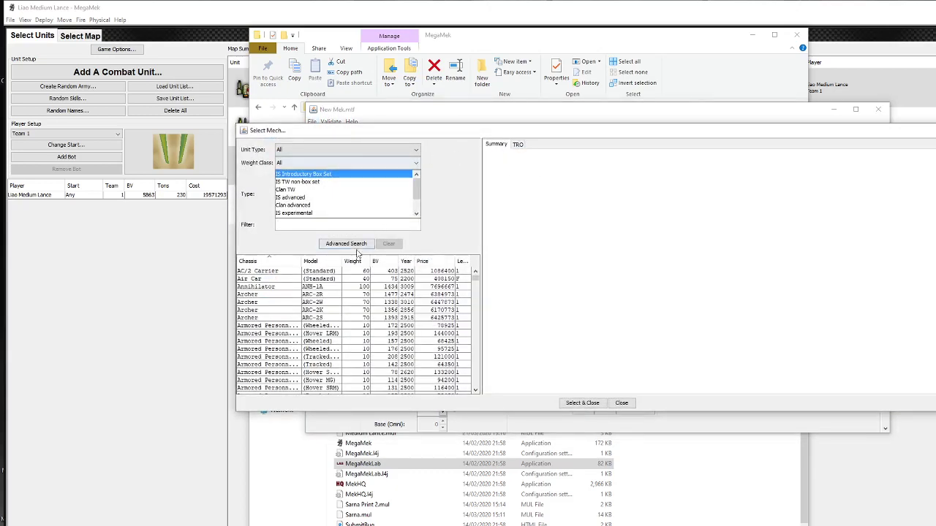
click(281, 289)
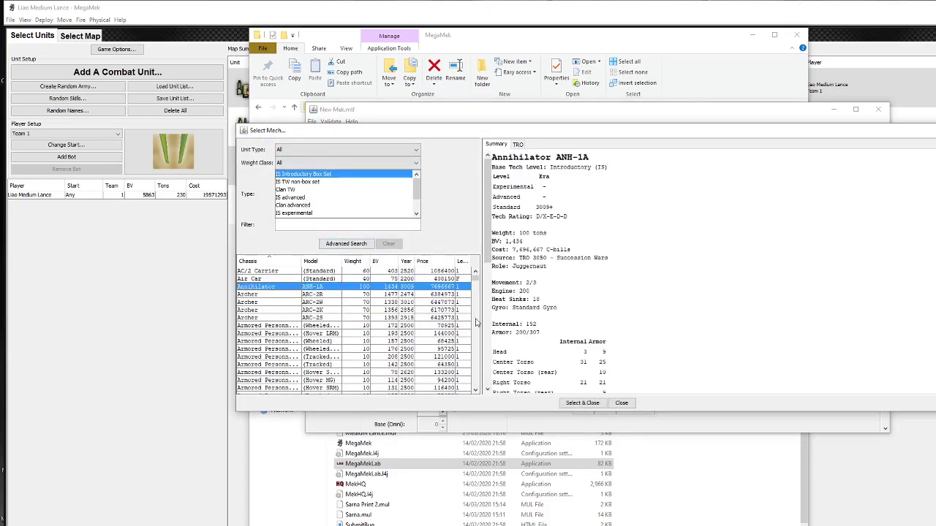
click(582, 403)
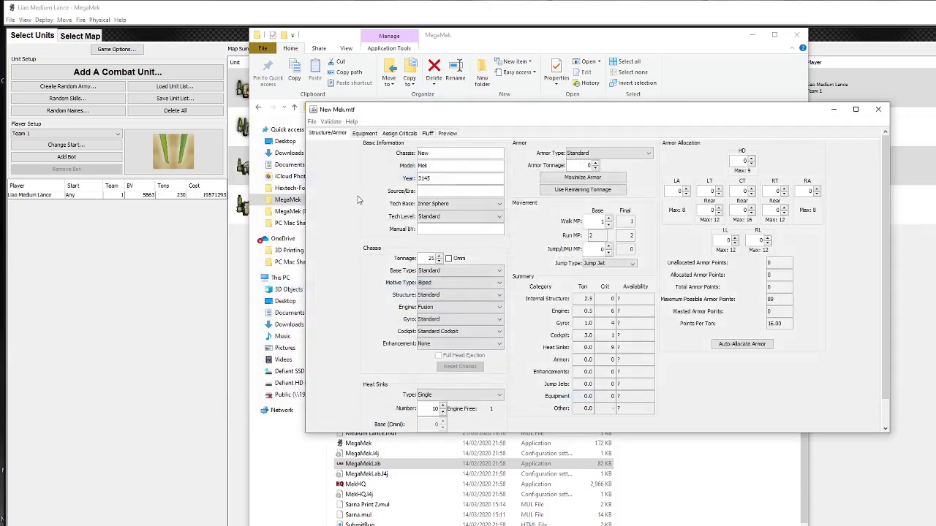
Quit MegaMekLab, declining the first quit prompt and confirming Yes on the second
click(312, 123)
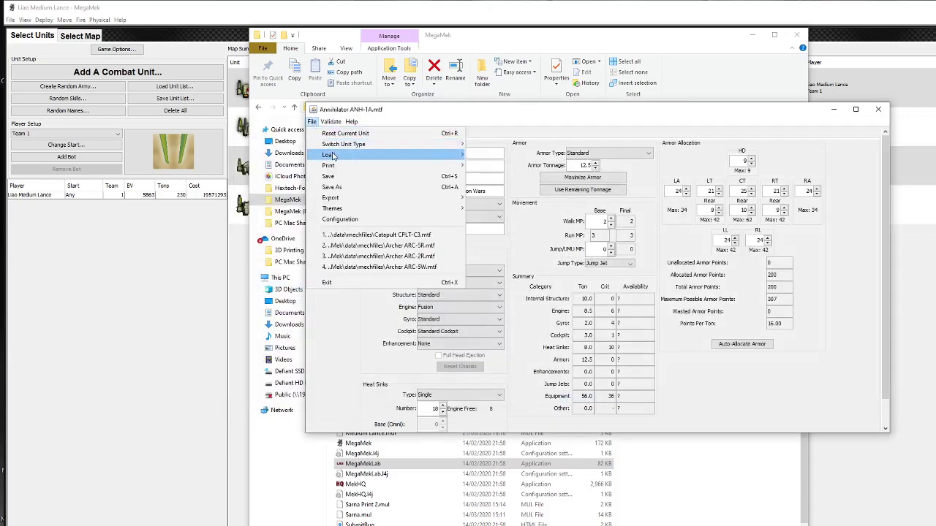
mouse_move(424, 167)
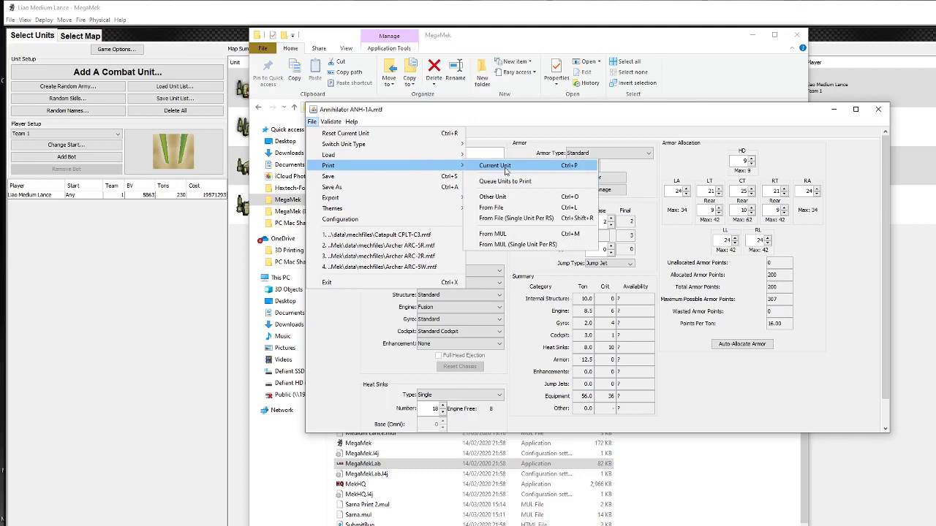
click(878, 109)
click(647, 358)
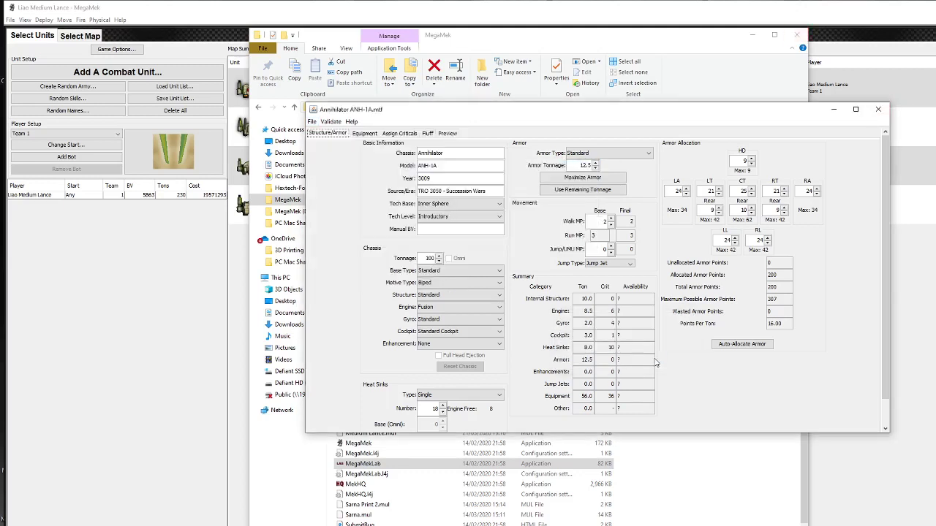
click(877, 109)
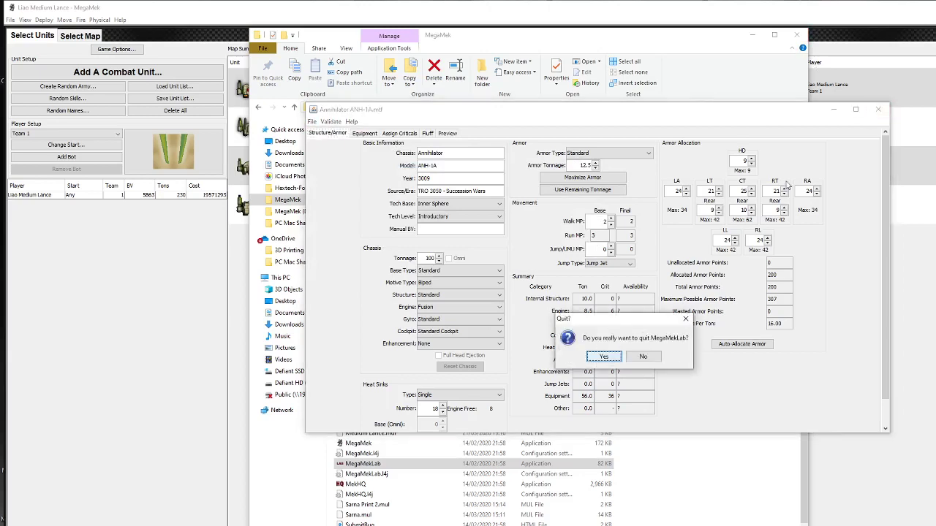
click(609, 357)
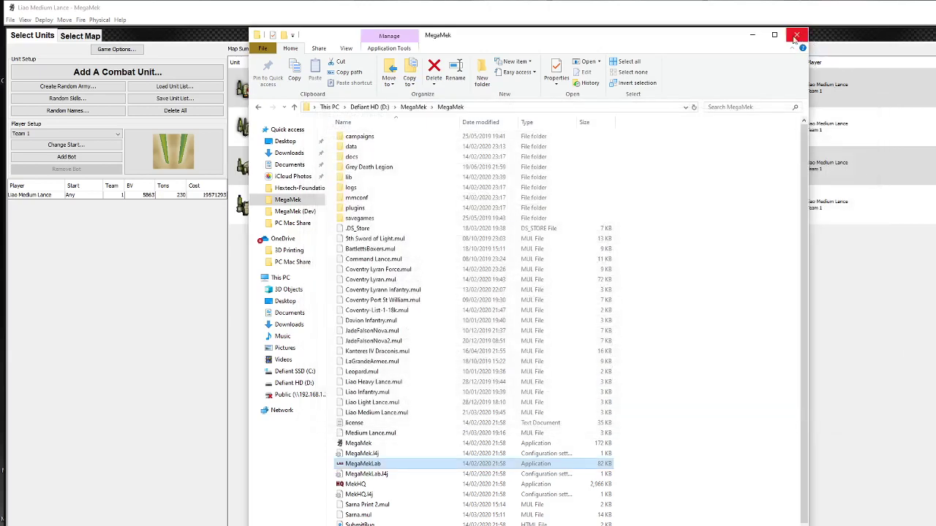
Minimize File Explorer to reveal the MegaMek lobby with the 230-ton, 5863 BV lance
click(753, 37)
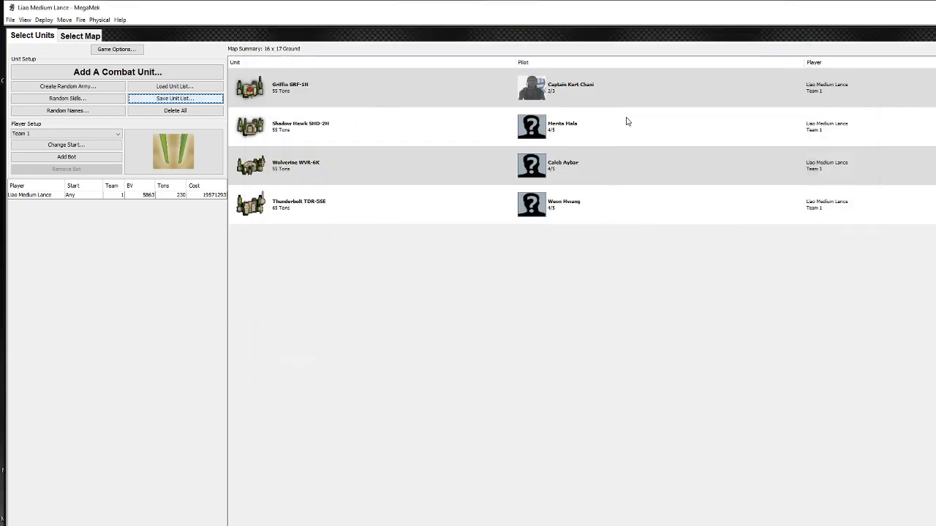
Add a PrincessBot computer opponent to Team 2, accepting the Configure Bot settings
click(83, 159)
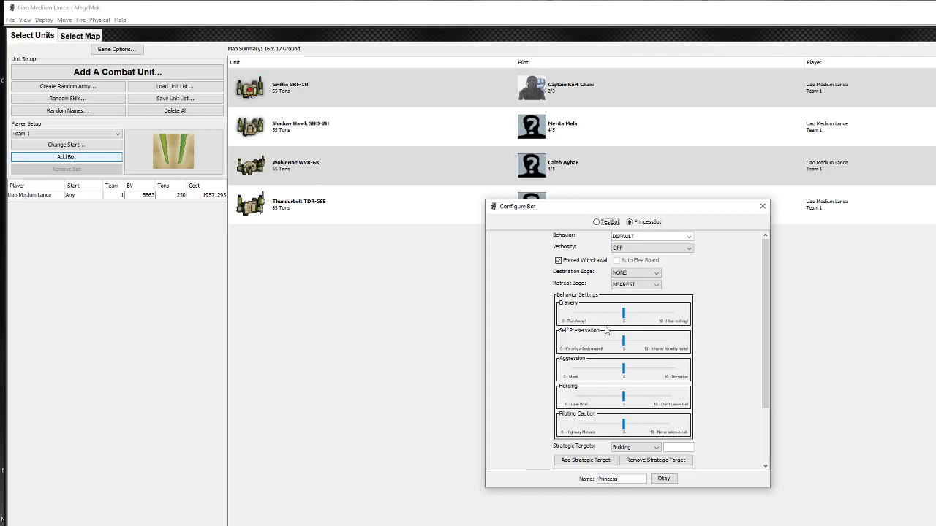
drag(768, 313, 749, 374)
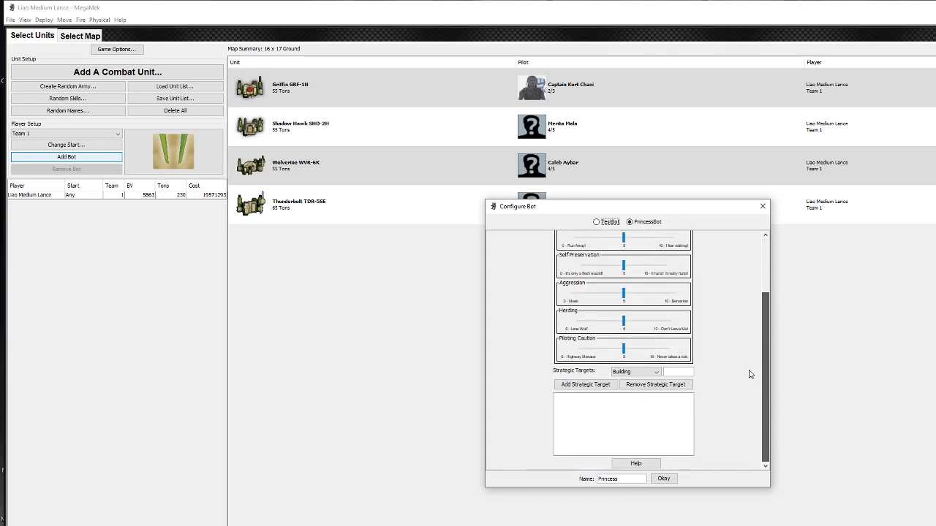
scroll(751, 365, up, 5)
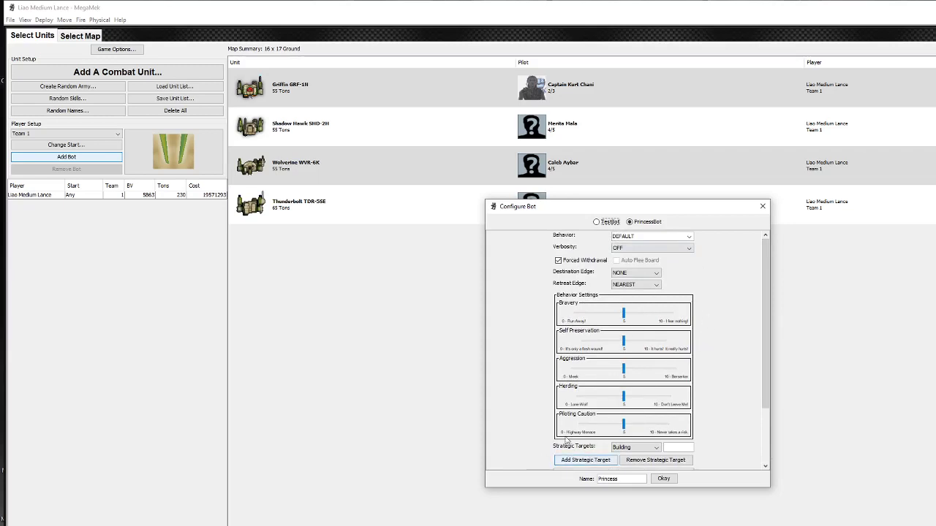
drag(765, 393, 764, 446)
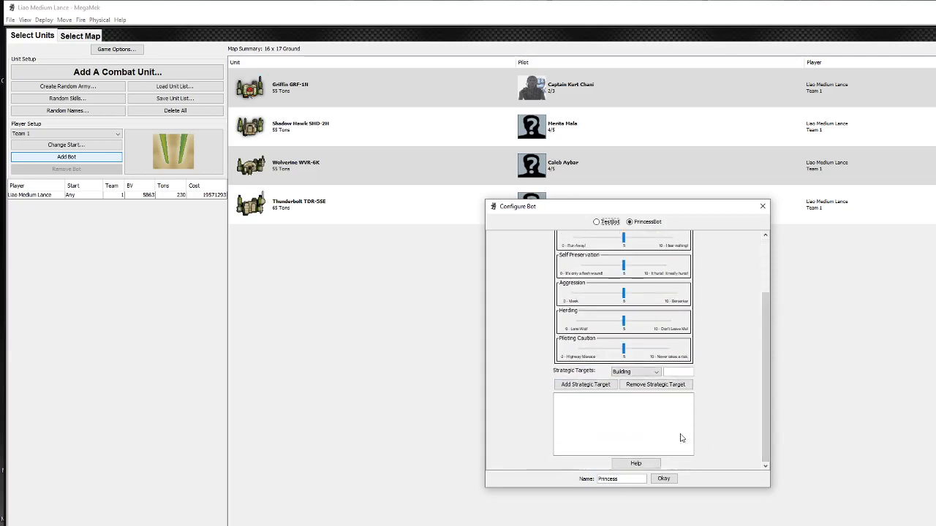
click(663, 479)
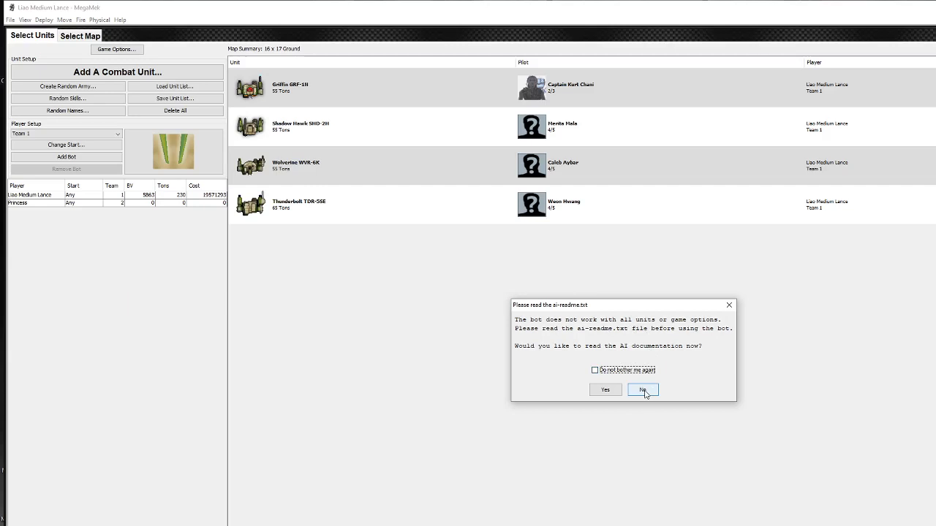
Decline the AI readme prompt, select the Princess player, and browse for a unit list to load
click(643, 391)
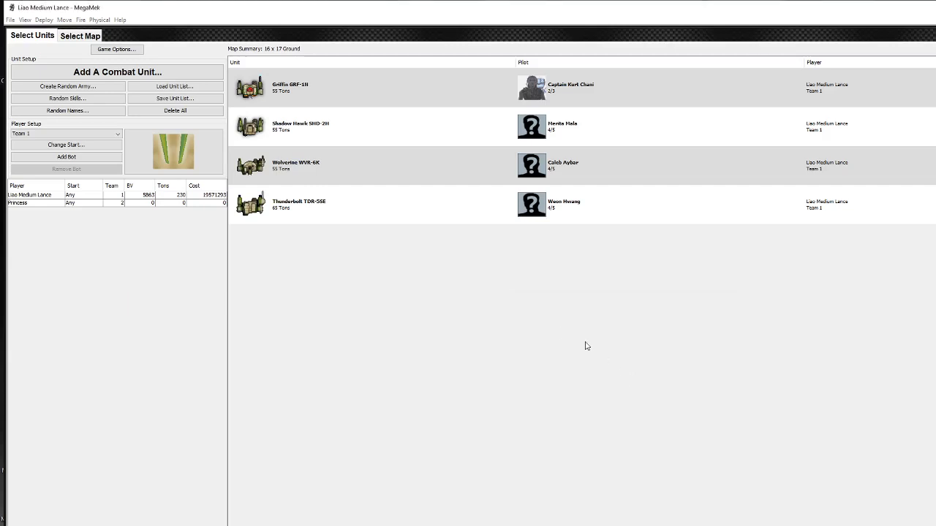
click(27, 204)
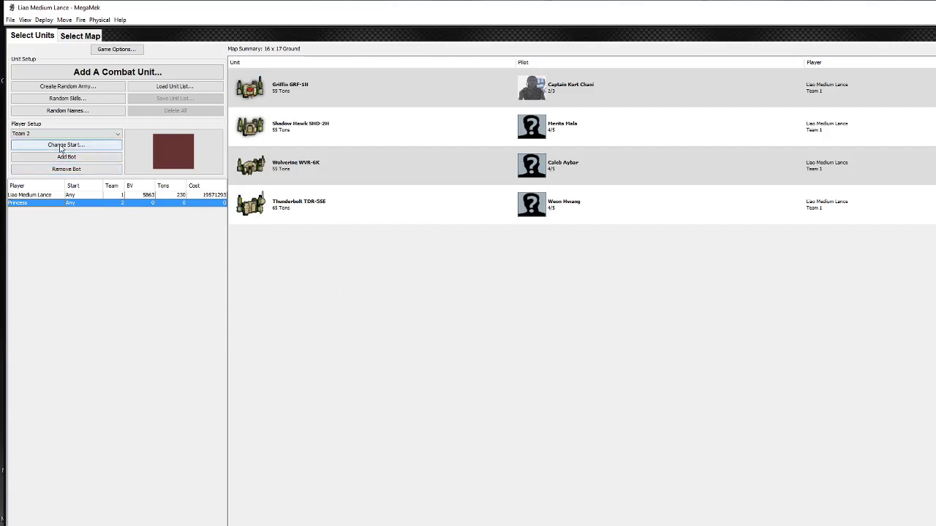
click(162, 88)
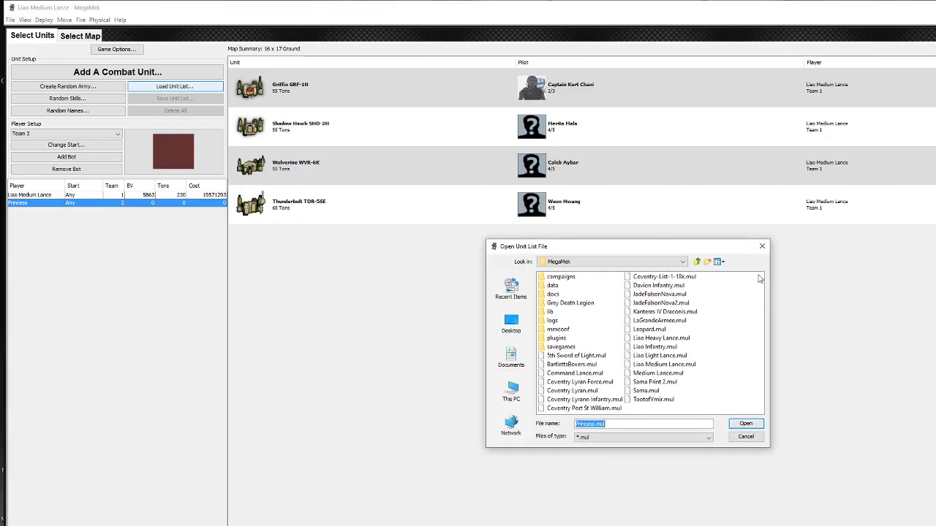
Filter the mech list for 'catapu' and add a Catapult CPLT-C1 to the Liao lance
click(761, 247)
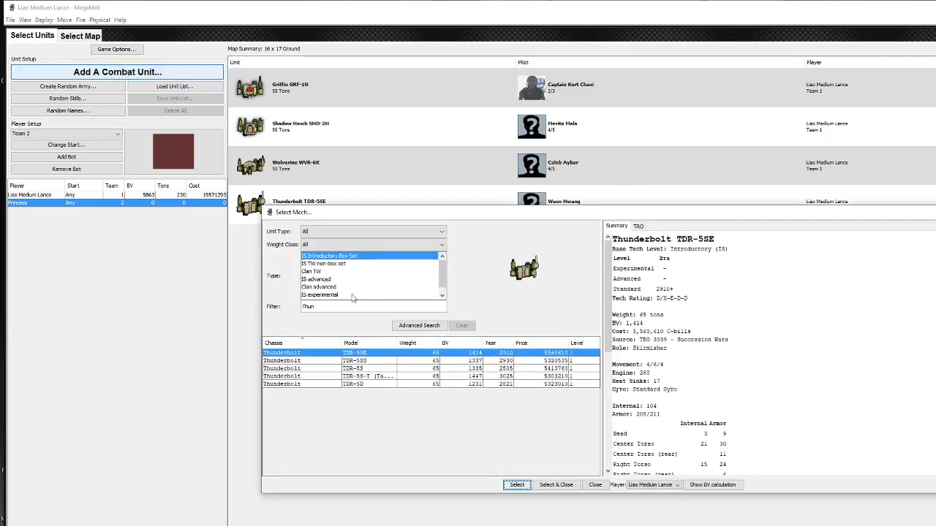
key(BackSpace)
key(BackSpace)
key(BackSpace)
key(BackSpace)
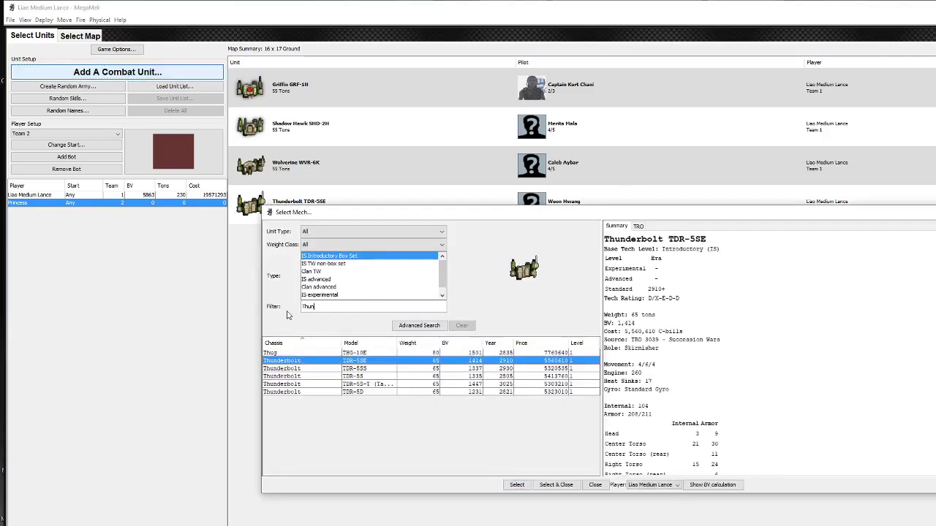
text(vata)
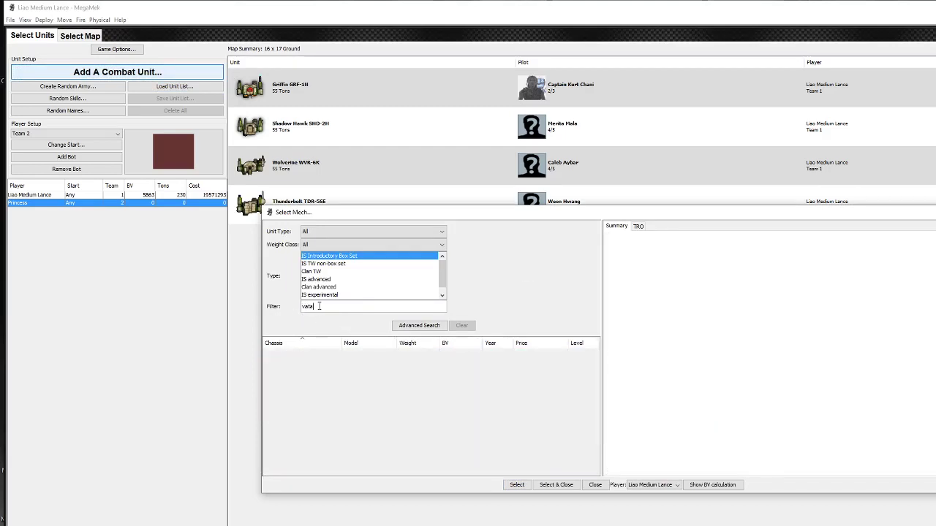
key(BackSpace)
key(BackSpace)
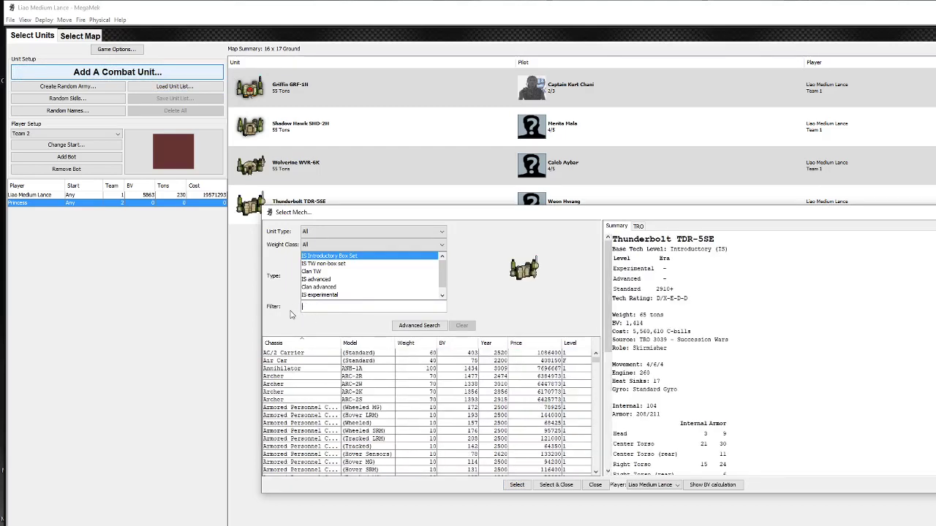
text(catapu)
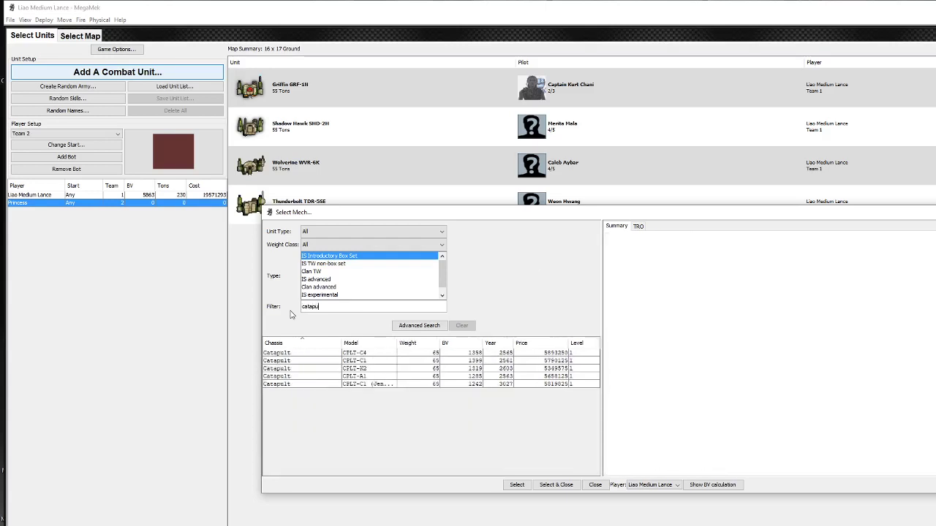
click(342, 361)
click(516, 486)
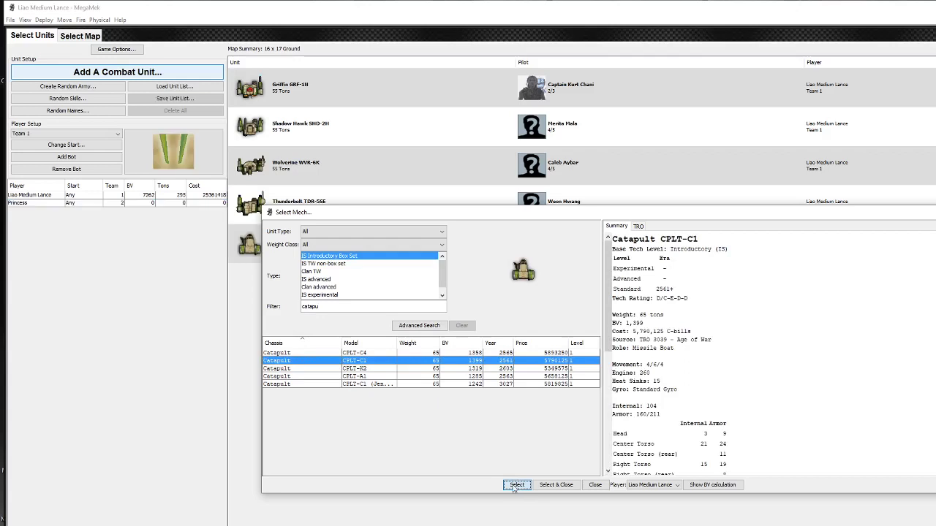
key(Escape)
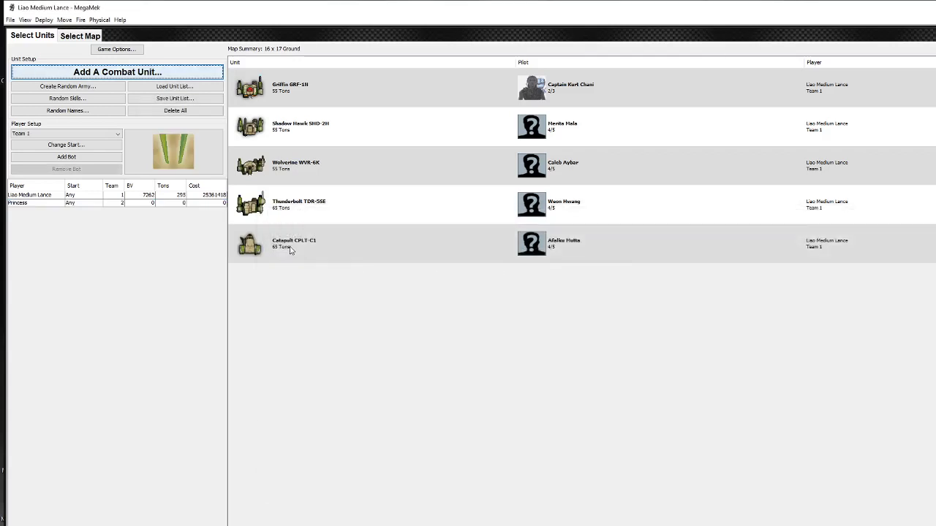
Reassign the Catapult CPLT-C1 to Princess, then delete it from the lobby
click(290, 246)
right_click(290, 247)
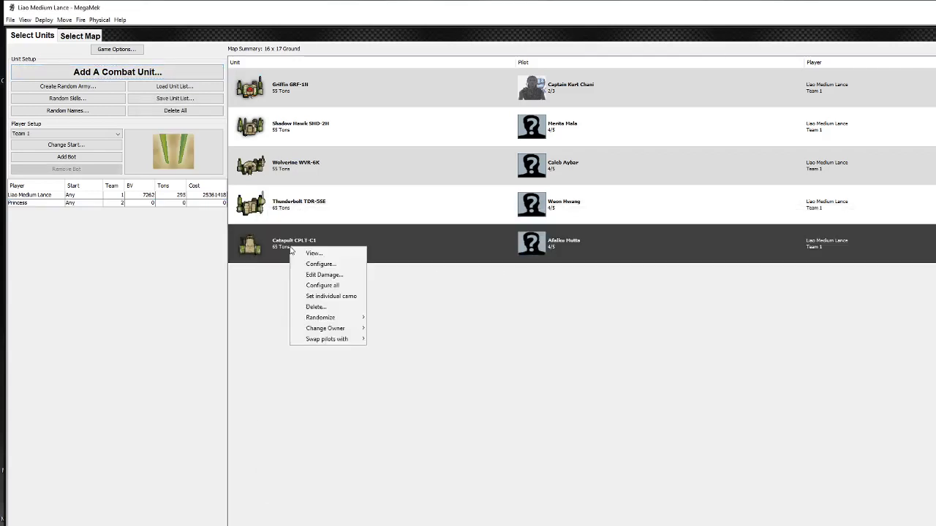
mouse_move(340, 329)
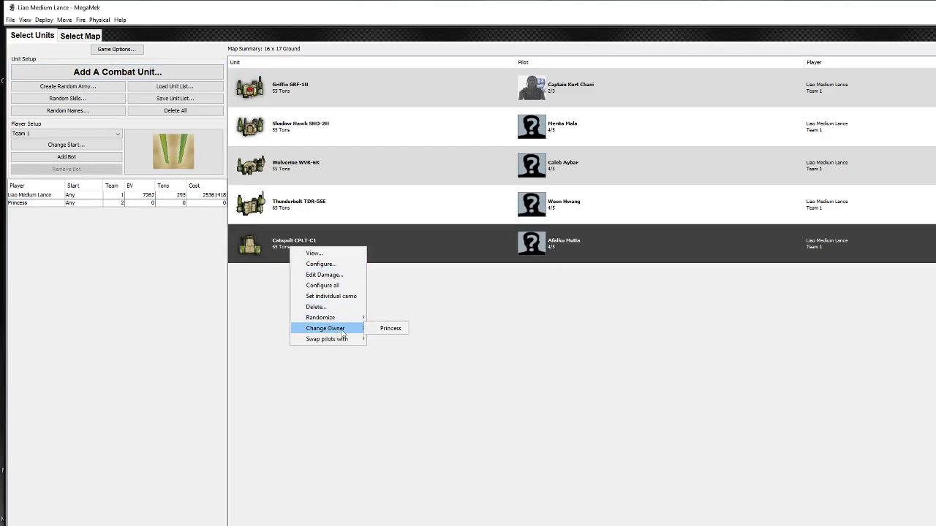
click(385, 329)
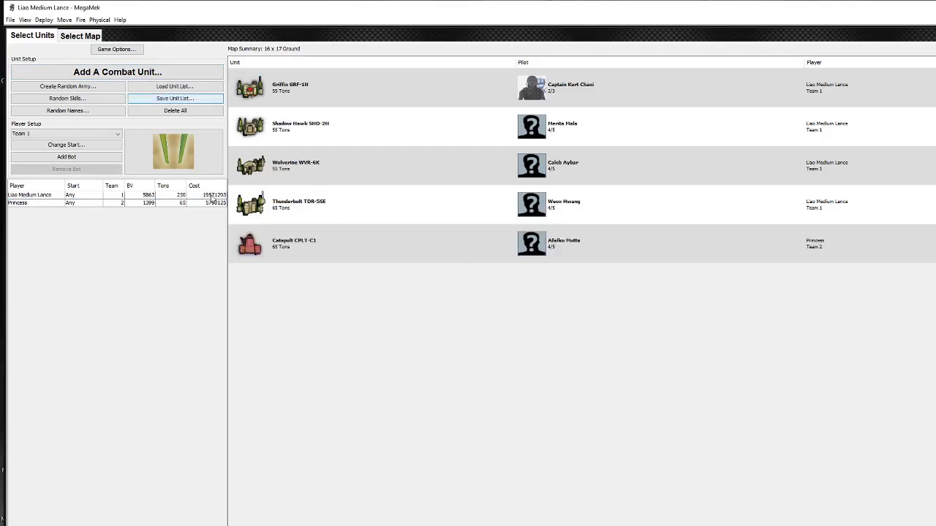
click(257, 247)
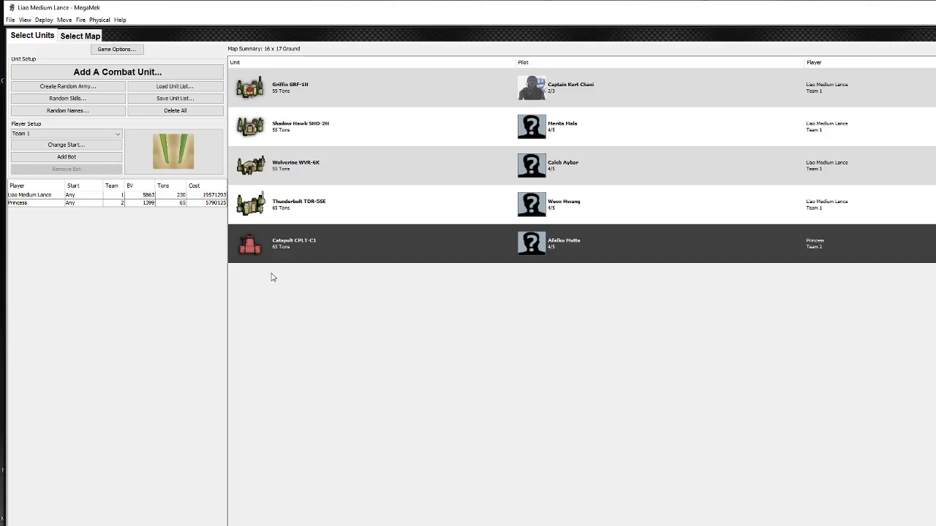
key(Delete)
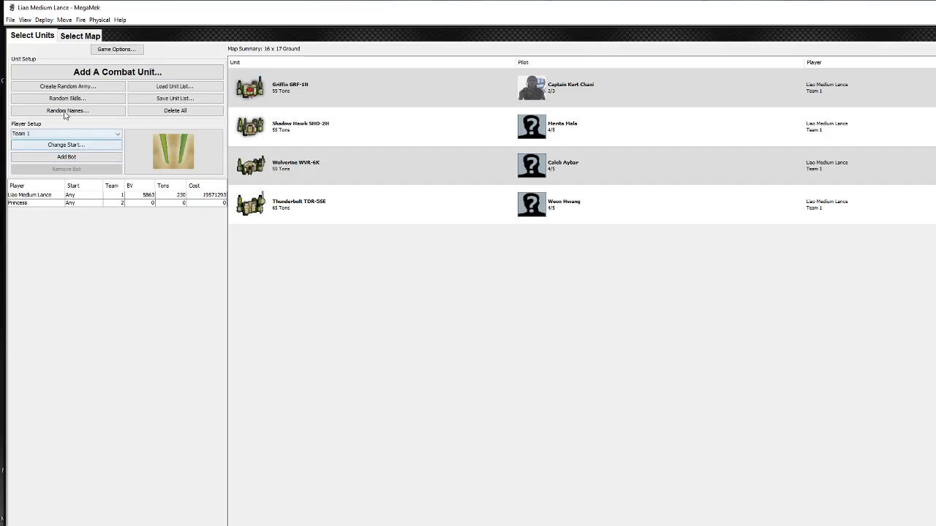
In the random army generator, edit the minimum BV, clear the maximum BV, and allow only canon units
click(73, 87)
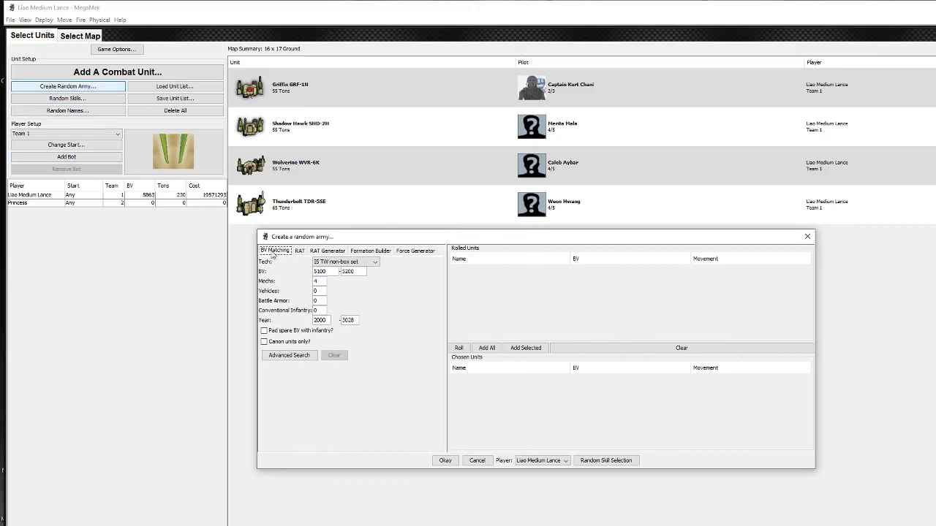
drag(333, 272, 316, 271)
key(BackSpace)
text(00)
key(BackSpace)
key(BackSpace)
key(BackSpace)
key(BackSpace)
key(BackSpace)
key(BackSpace)
key(BackSpace)
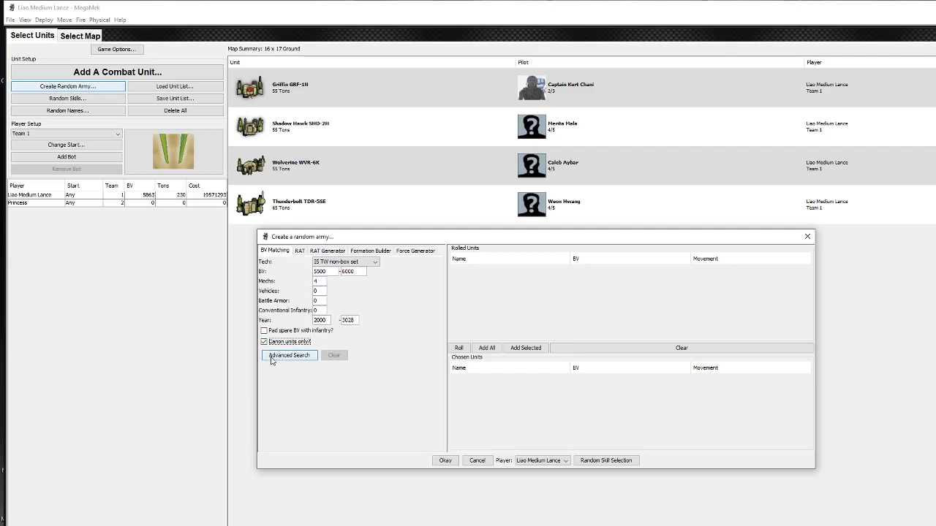
click(270, 340)
Roll a random BV-matched set of four mechs, rerolling several times
click(459, 349)
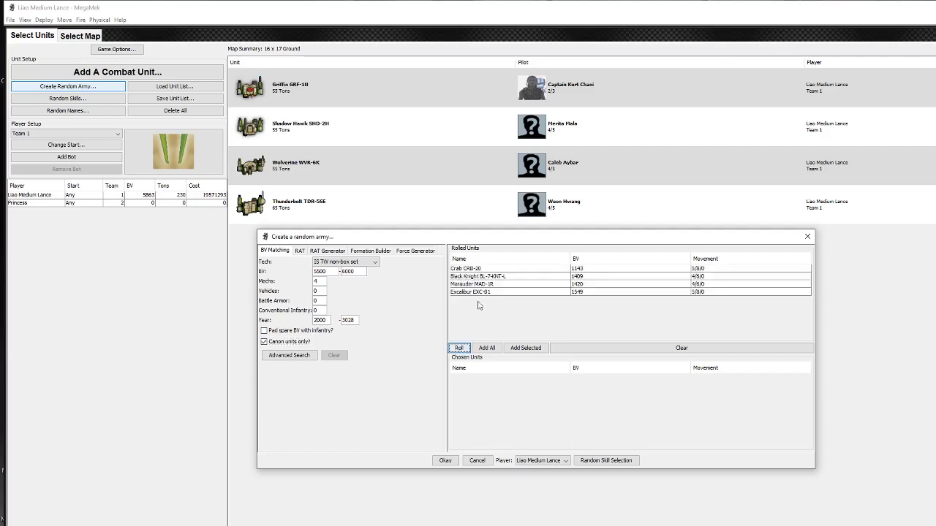
click(459, 350)
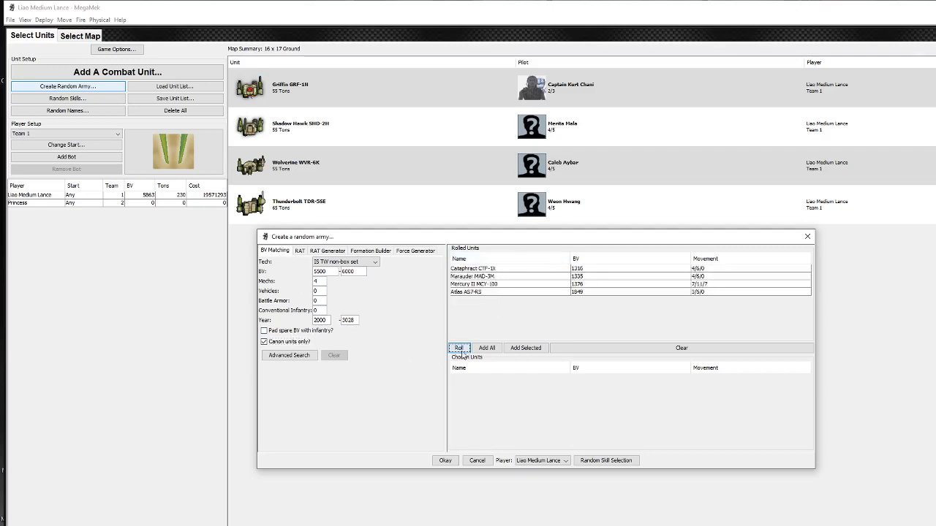
click(459, 350)
click(459, 350)
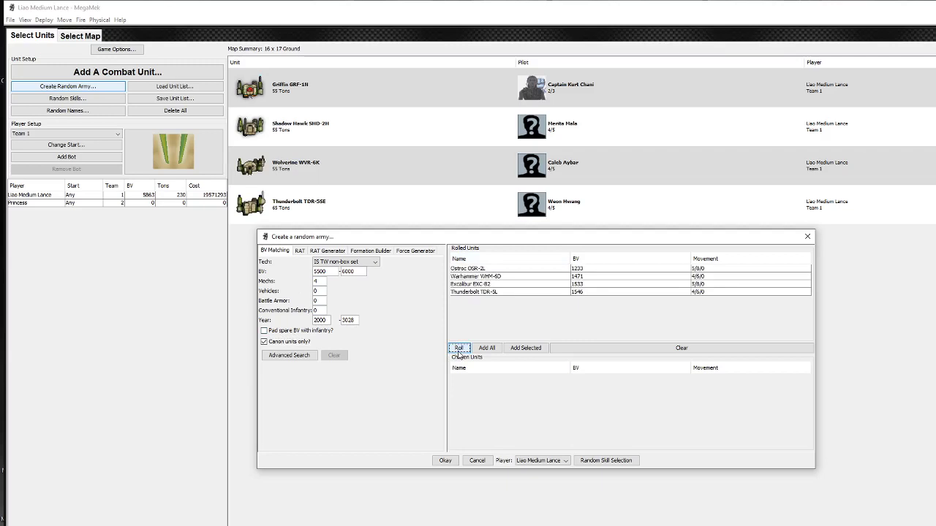
click(458, 350)
click(458, 350)
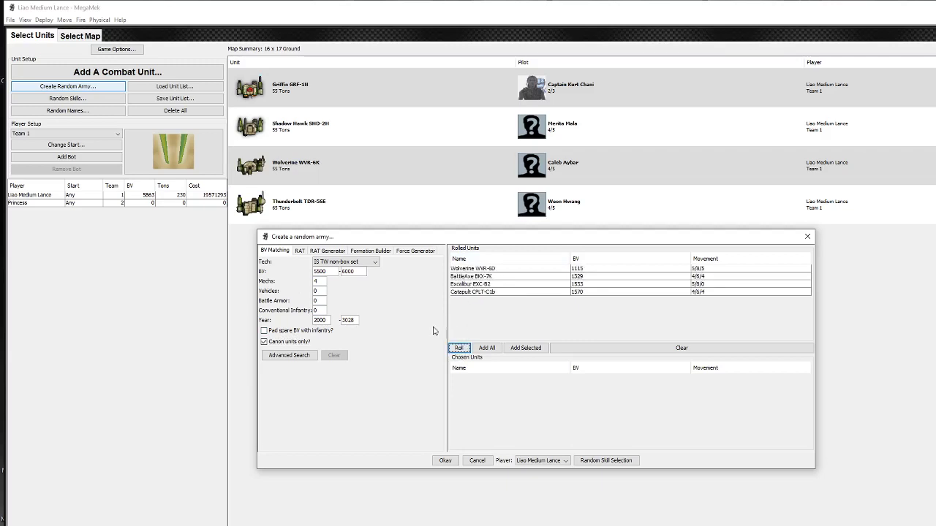
Add the rolled Wolverine, BattleAxe, Excalibur and Catapult to Princess's force
click(487, 349)
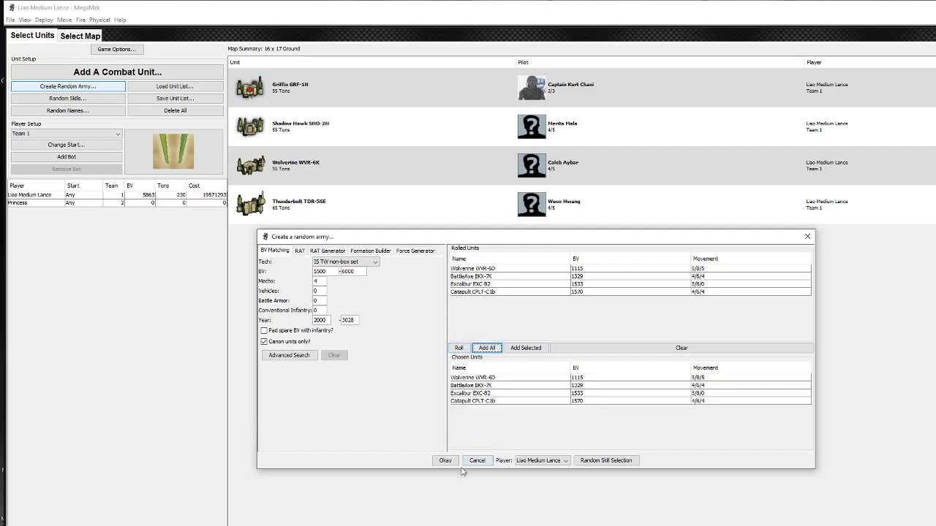
click(561, 464)
click(553, 479)
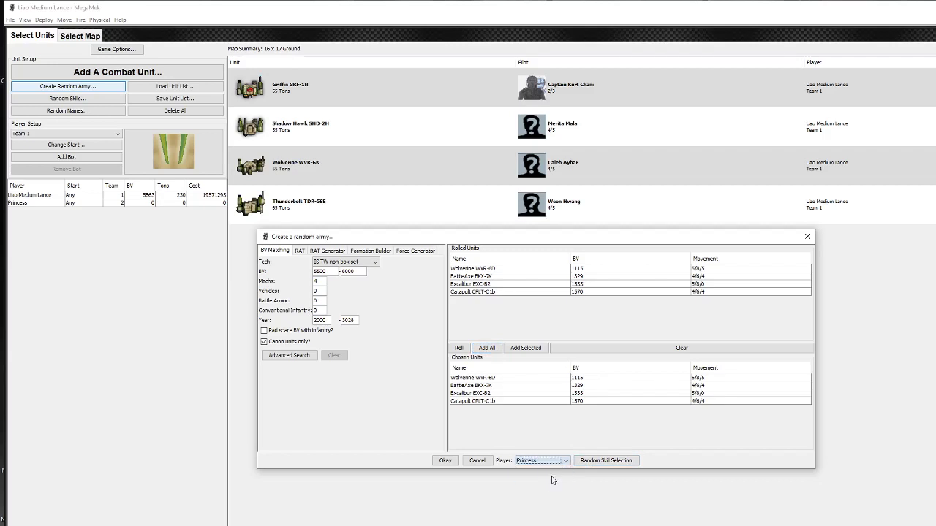
click(445, 461)
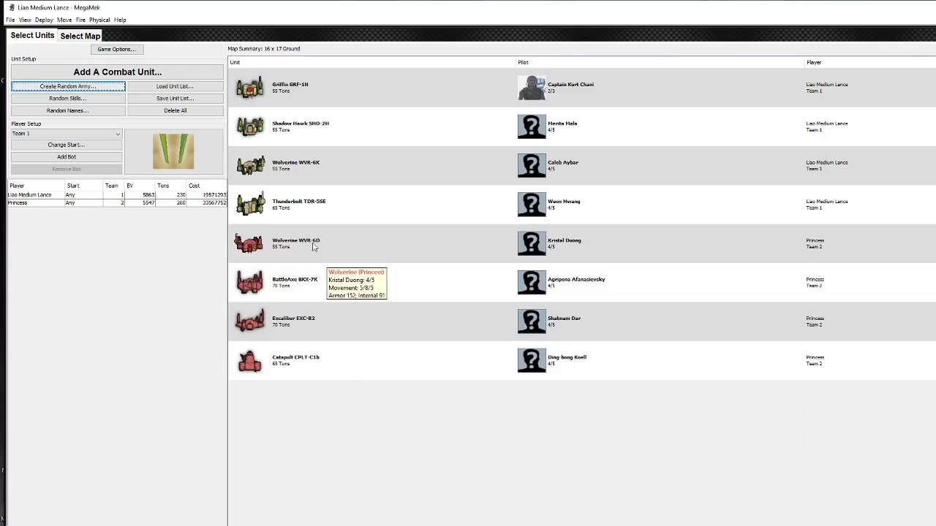
click(68, 87)
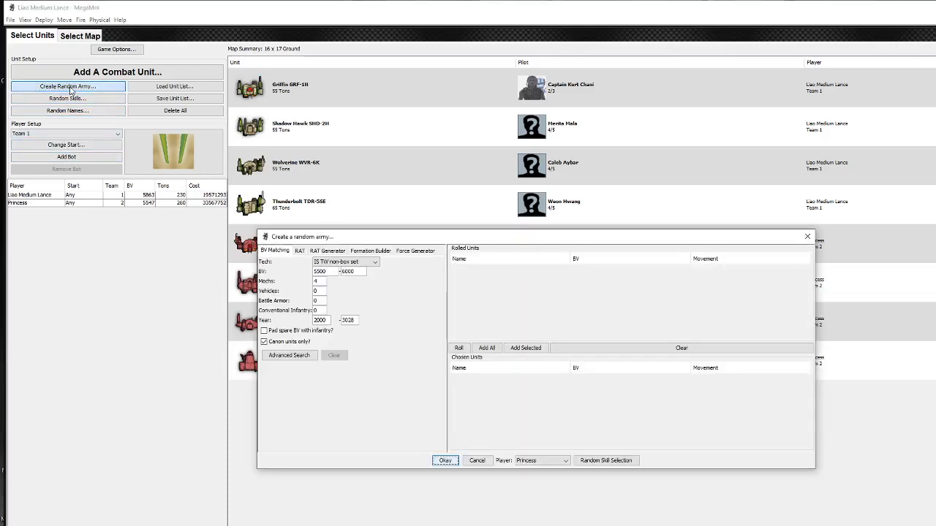
click(300, 251)
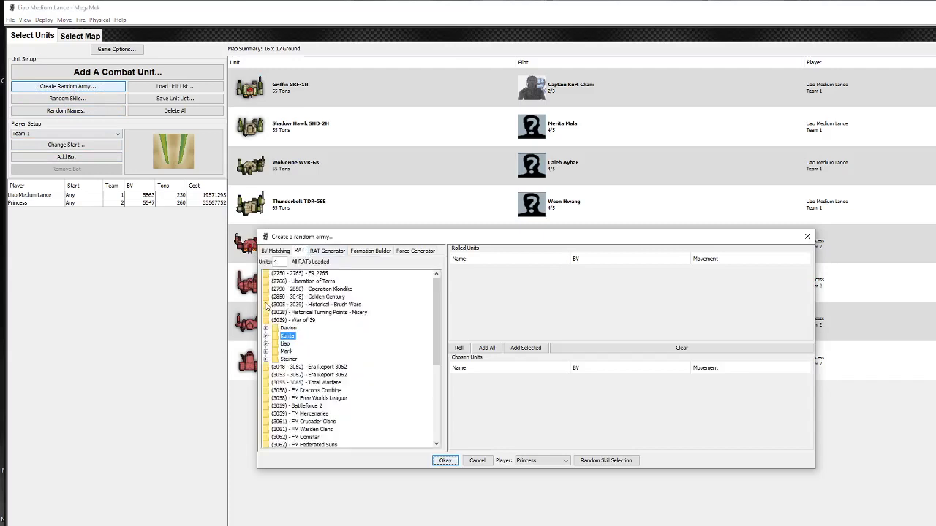
click(270, 306)
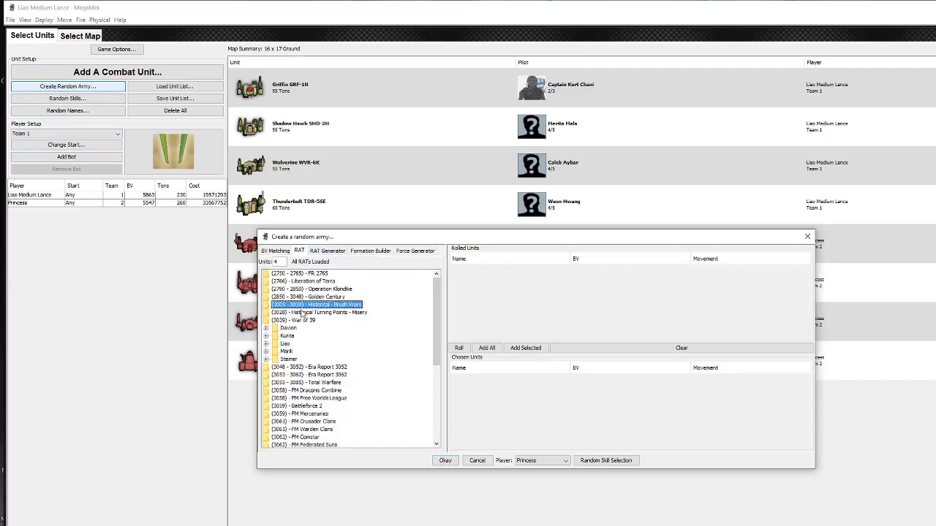
double_click(273, 307)
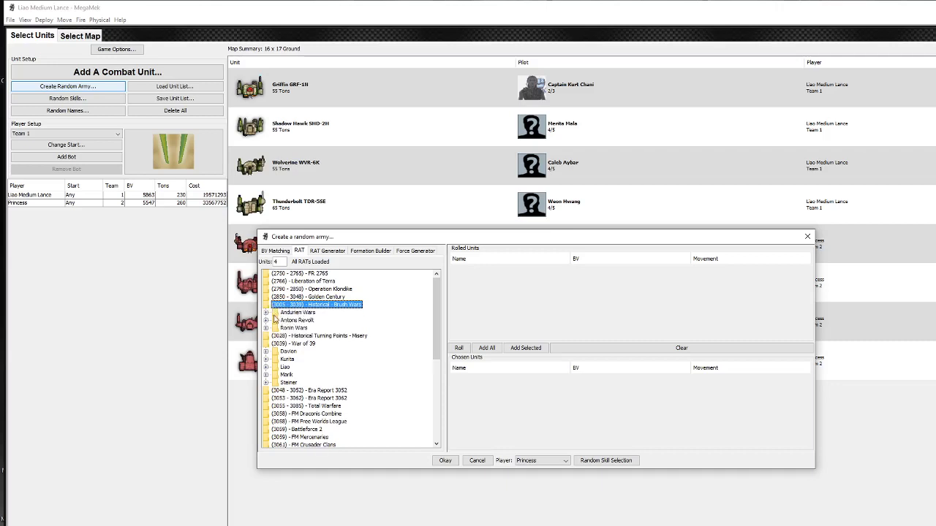
key(Left)
click(264, 323)
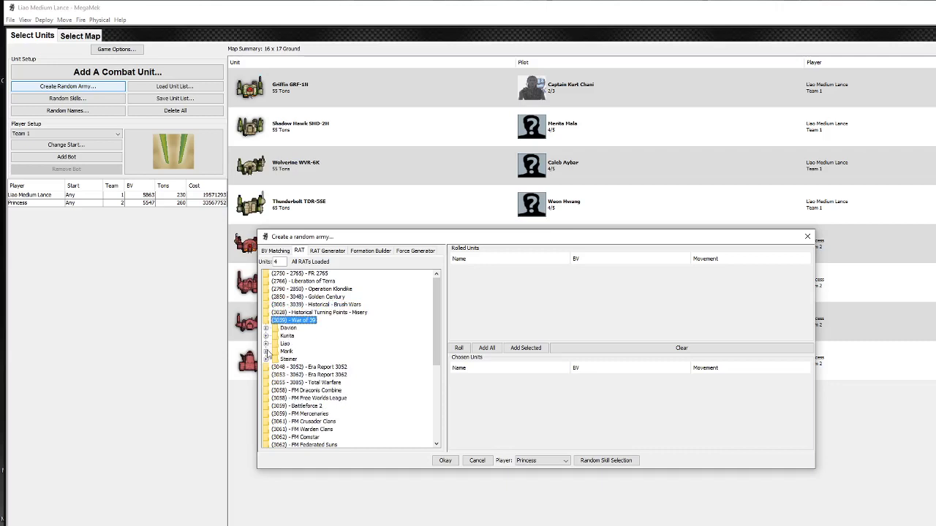
click(266, 351)
click(275, 368)
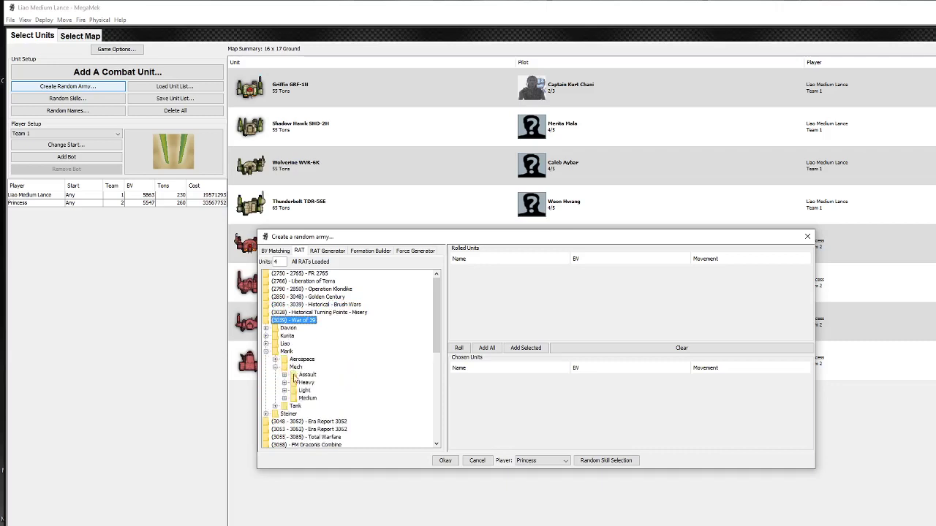
click(284, 398)
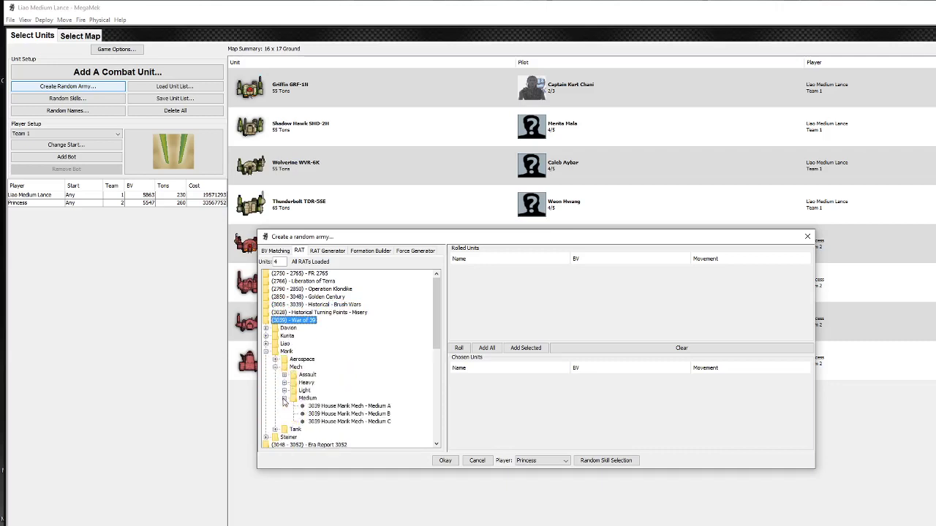
click(322, 408)
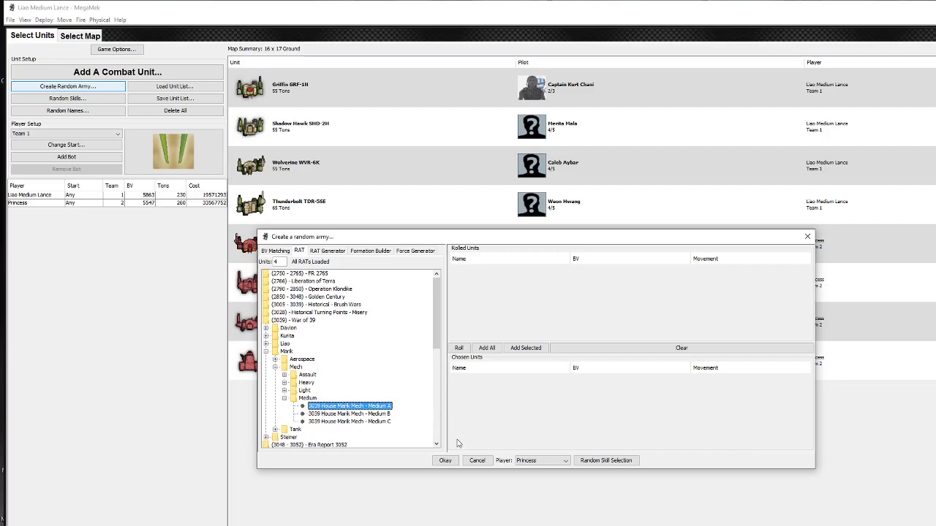
click(458, 348)
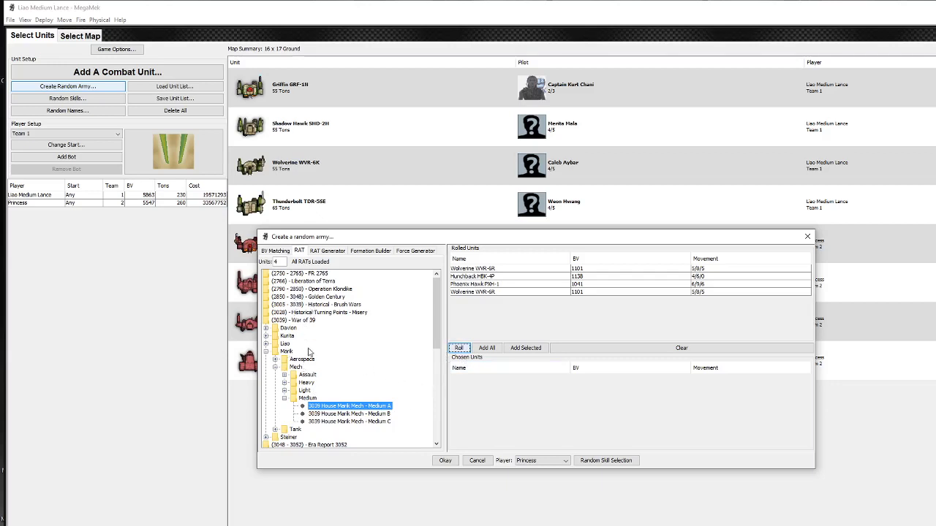
click(319, 252)
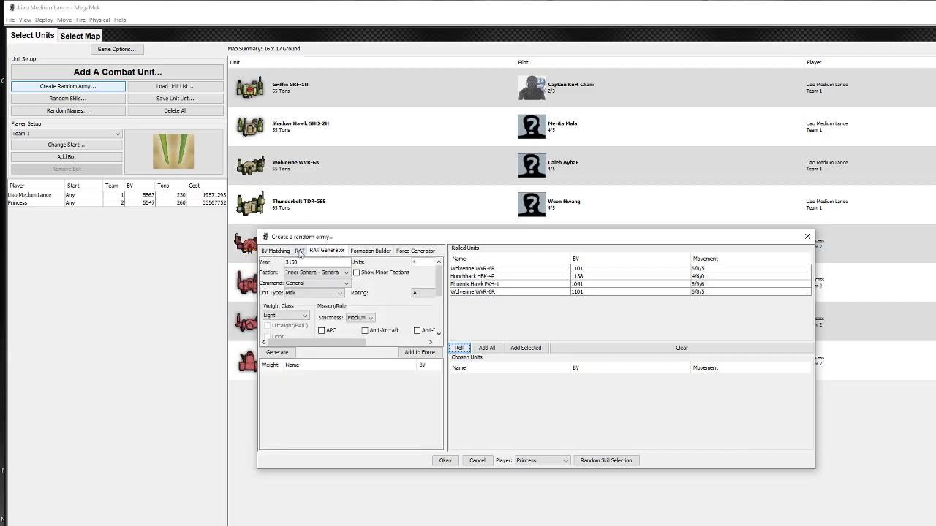
click(299, 251)
click(368, 250)
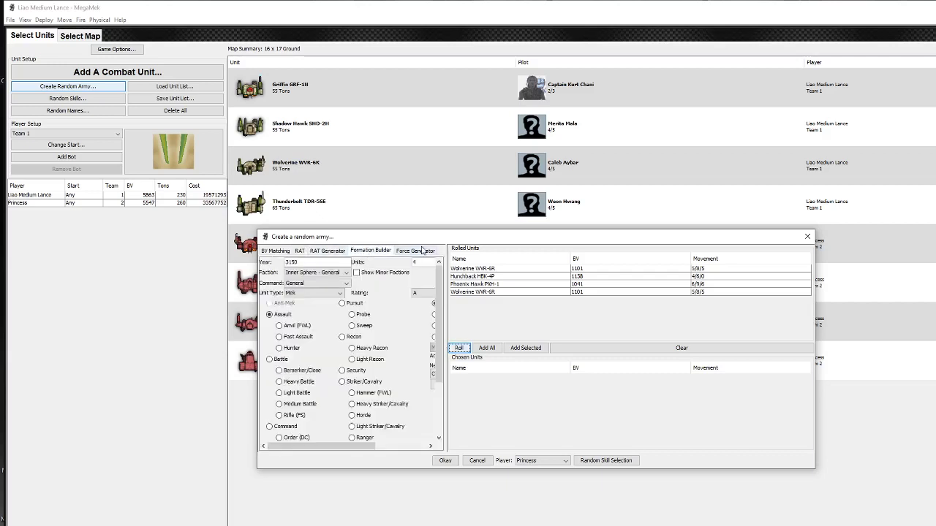
click(416, 251)
click(373, 252)
click(408, 252)
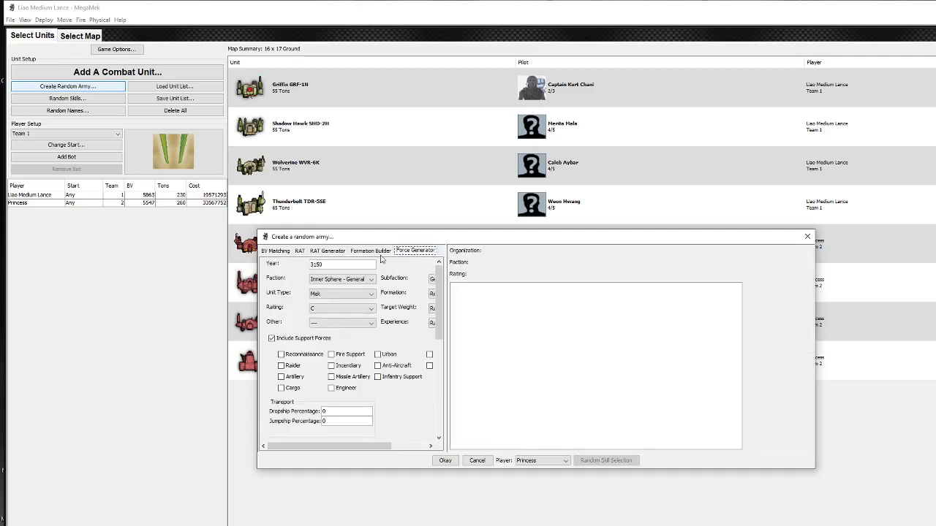
click(358, 253)
click(269, 251)
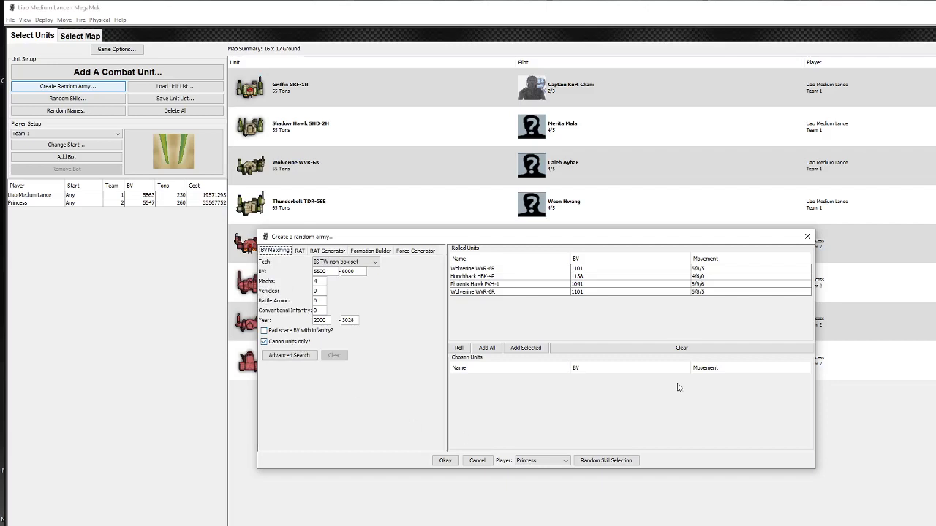
click(807, 237)
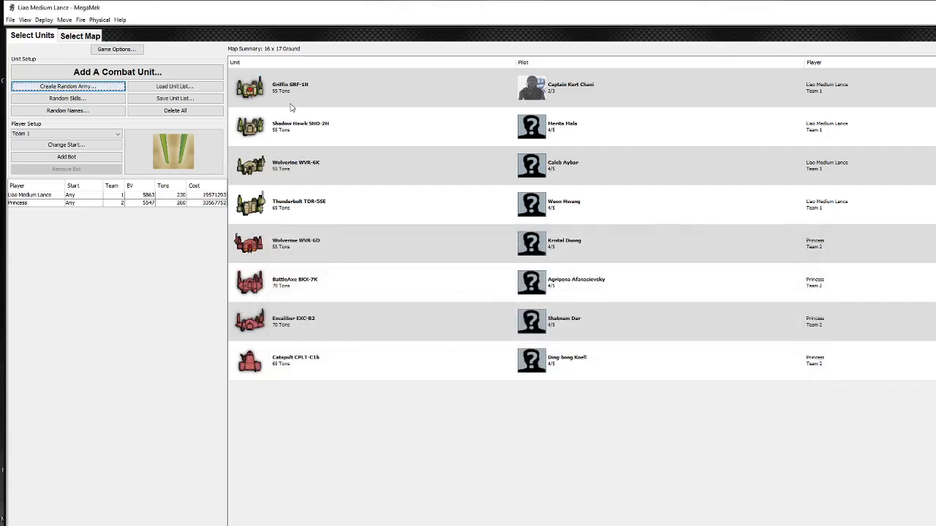
mouse_move(291, 108)
click(279, 100)
right_click(278, 100)
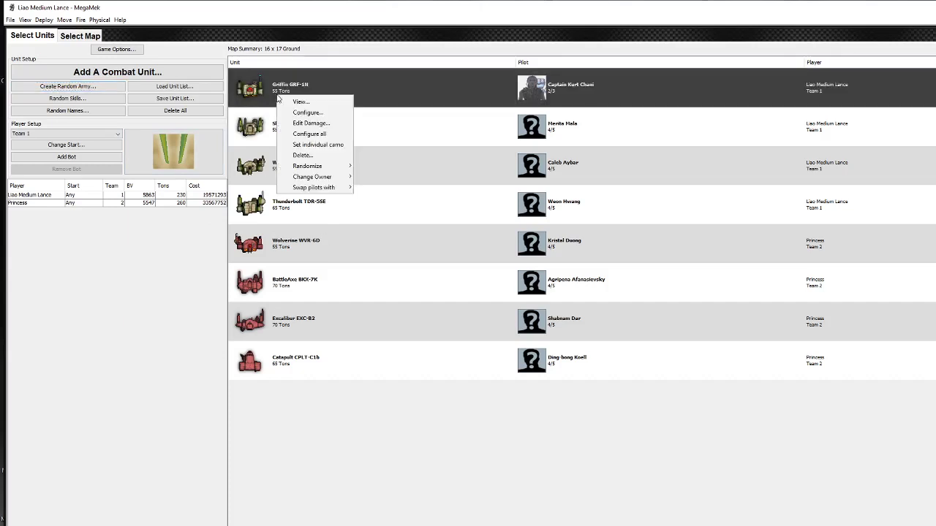
click(307, 135)
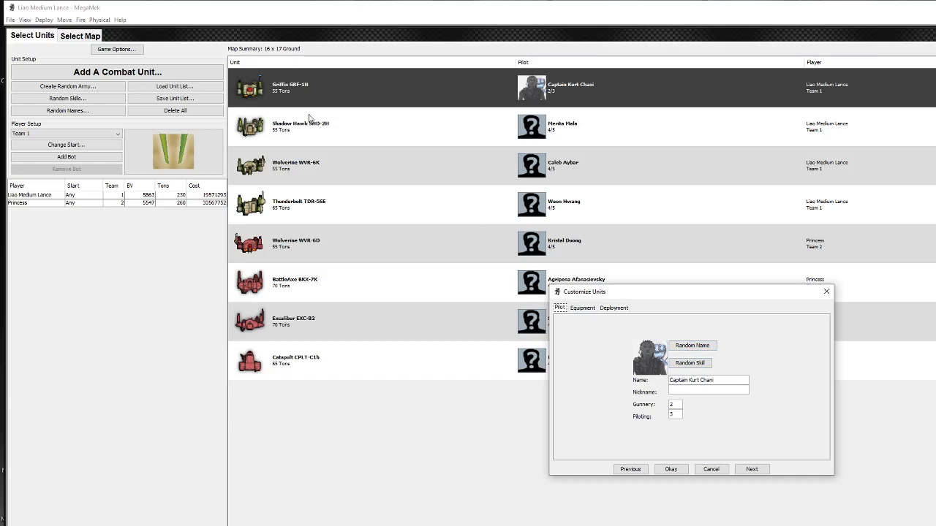
click(826, 291)
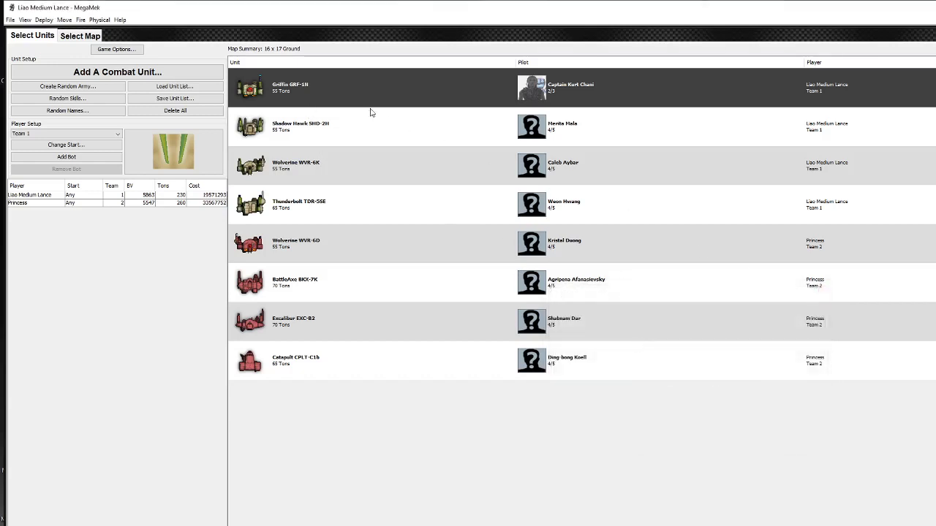
right_click(305, 94)
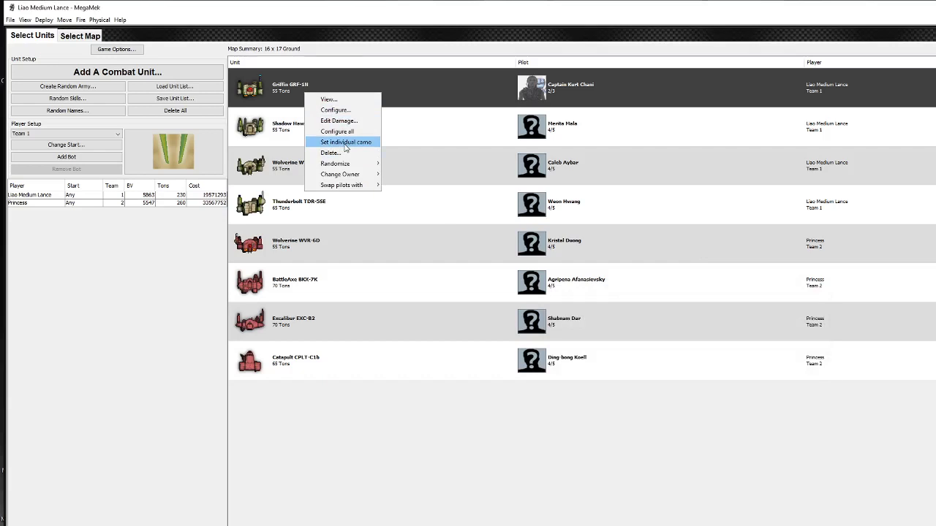
mouse_move(341, 165)
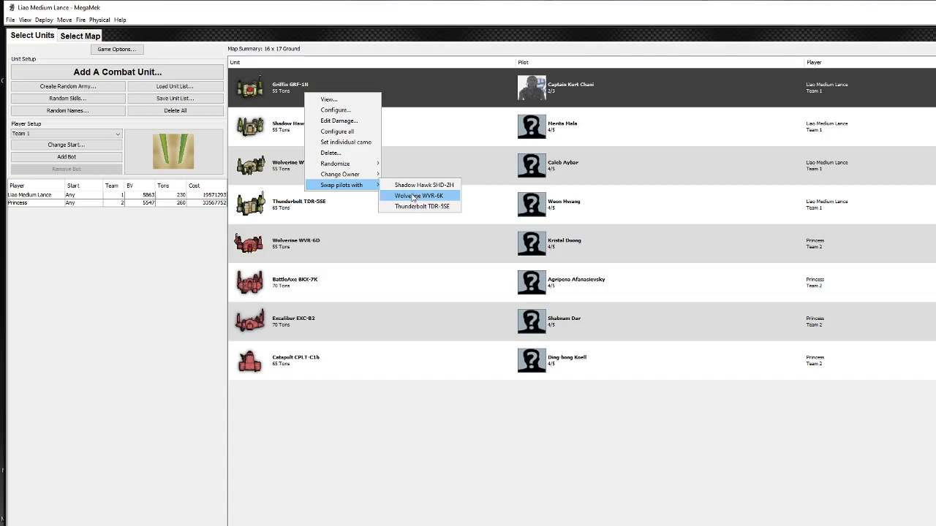
click(420, 411)
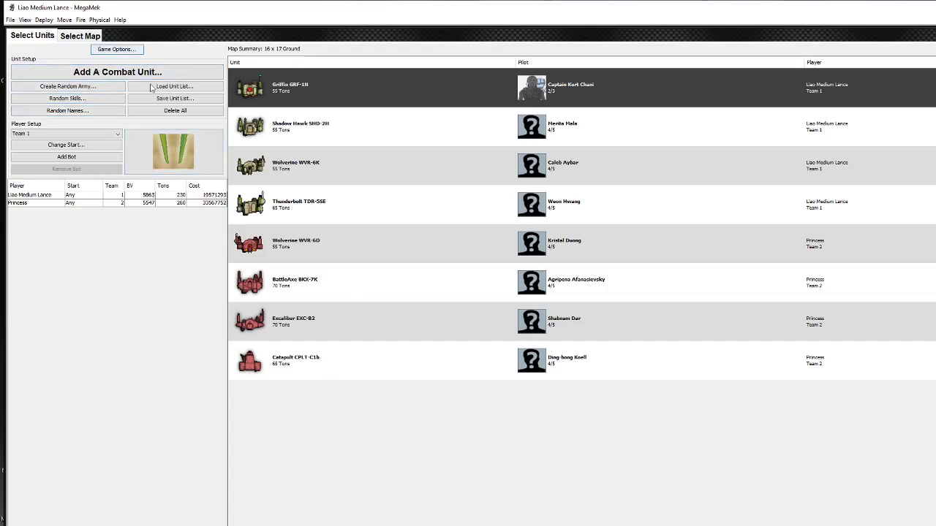
mouse_move(282, 196)
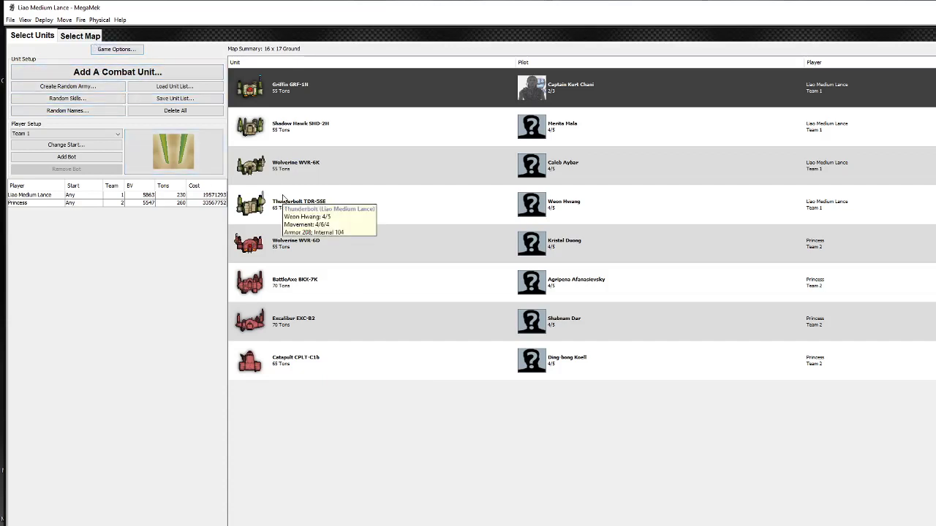
mouse_move(314, 181)
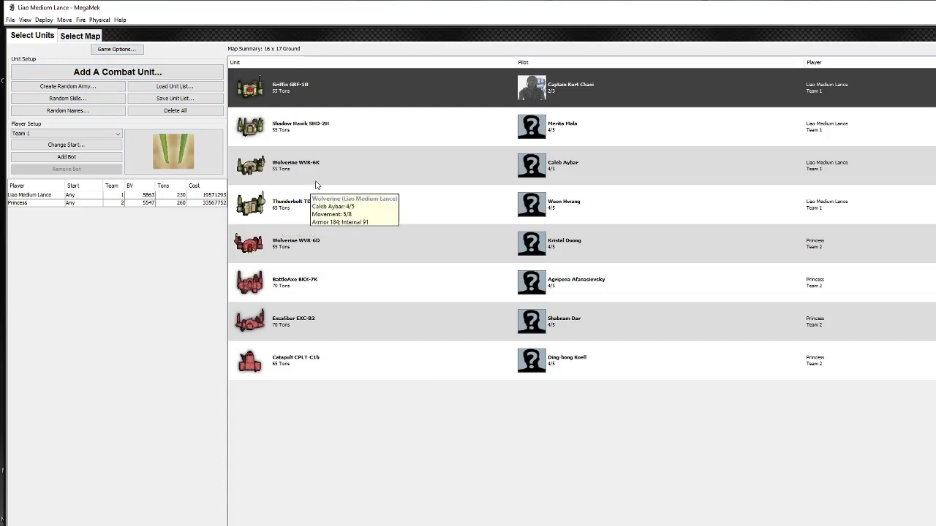